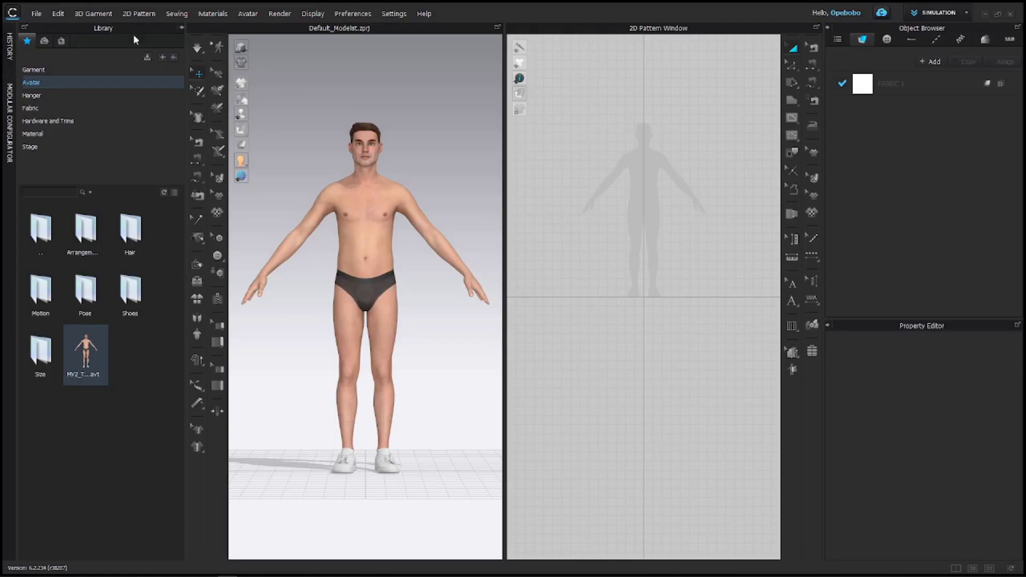
Hide the asset library, browse it briefly, then hide it again to widen the views.
left_click(182, 29)
left_click(9, 49)
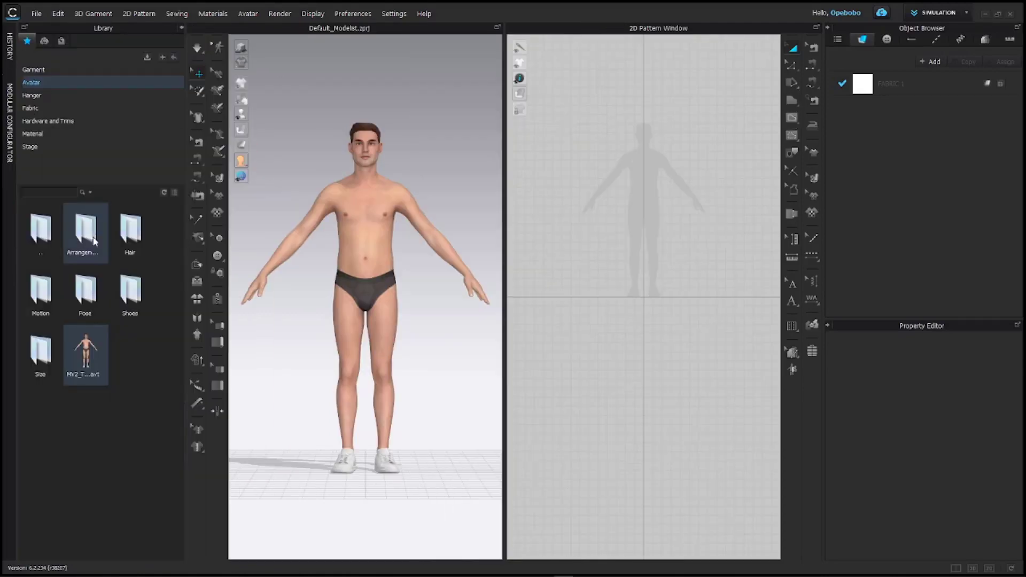
scroll(66, 438, "down", 2)
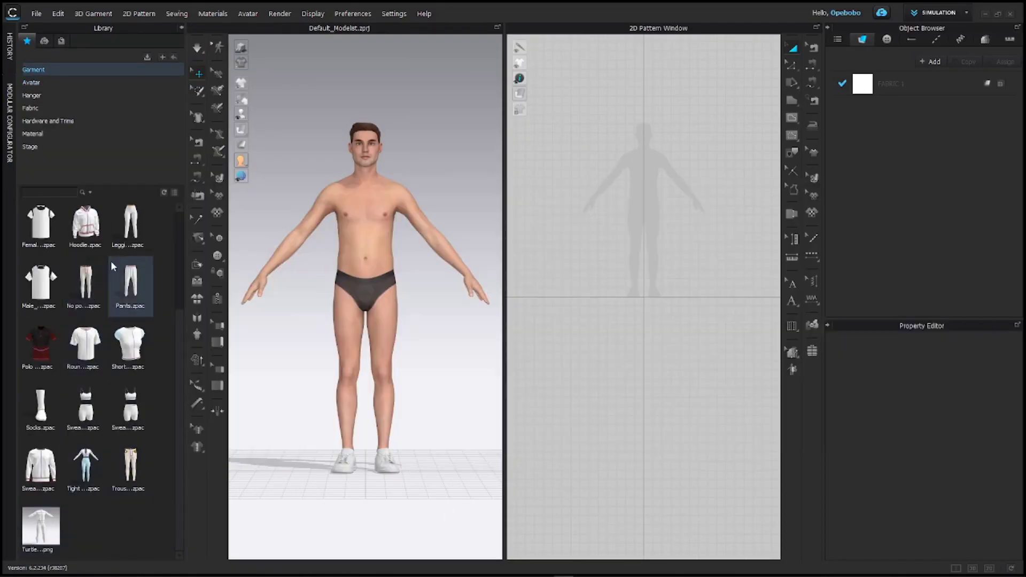
left_click(182, 28)
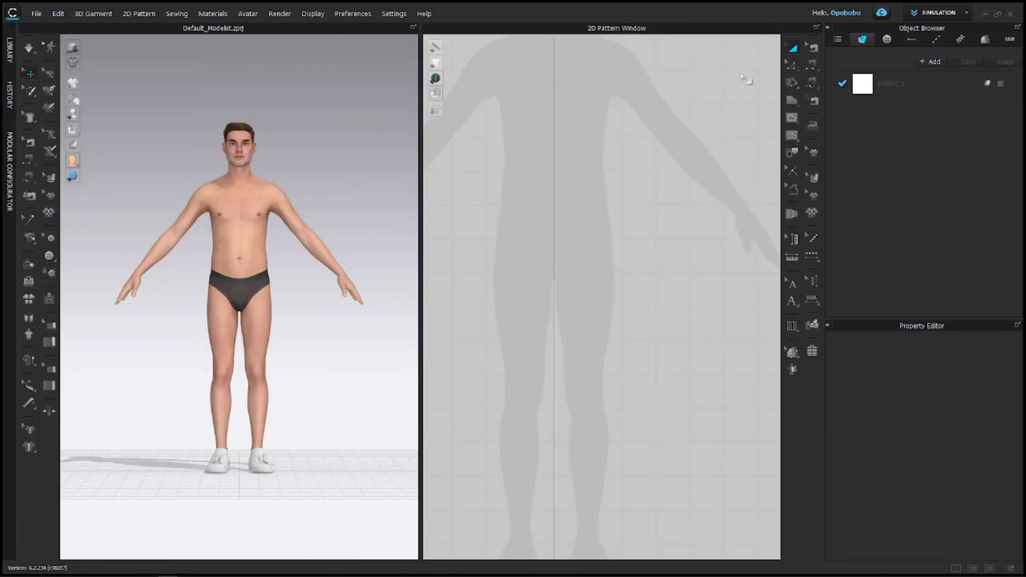
key("s")
scroll(569, 191, "up", 3)
Draw a wide rectangular waistband and unfold it symmetrically about its right edge.
middle_click_drag(549, 184, 604, 218)
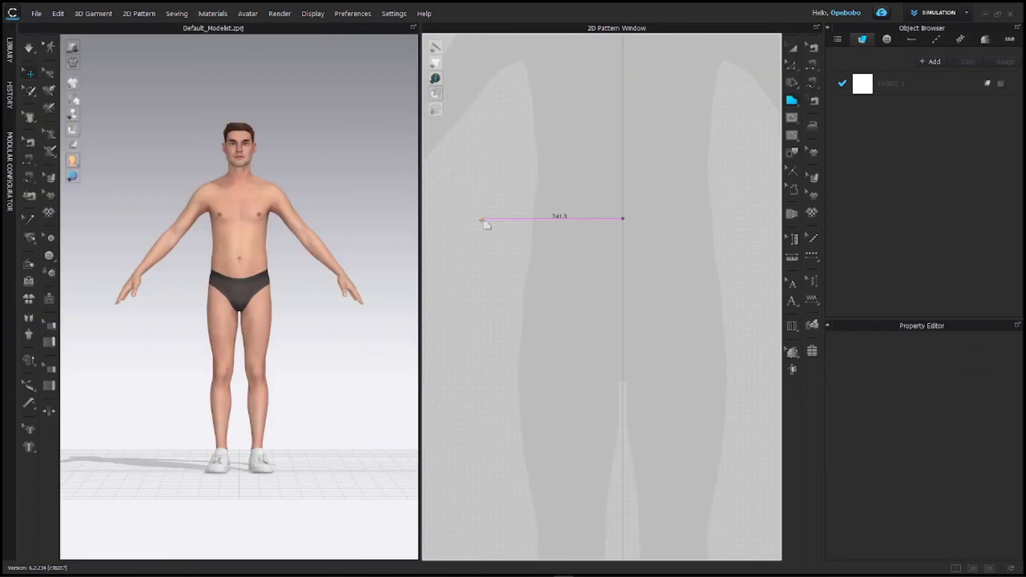
left_click(622, 237)
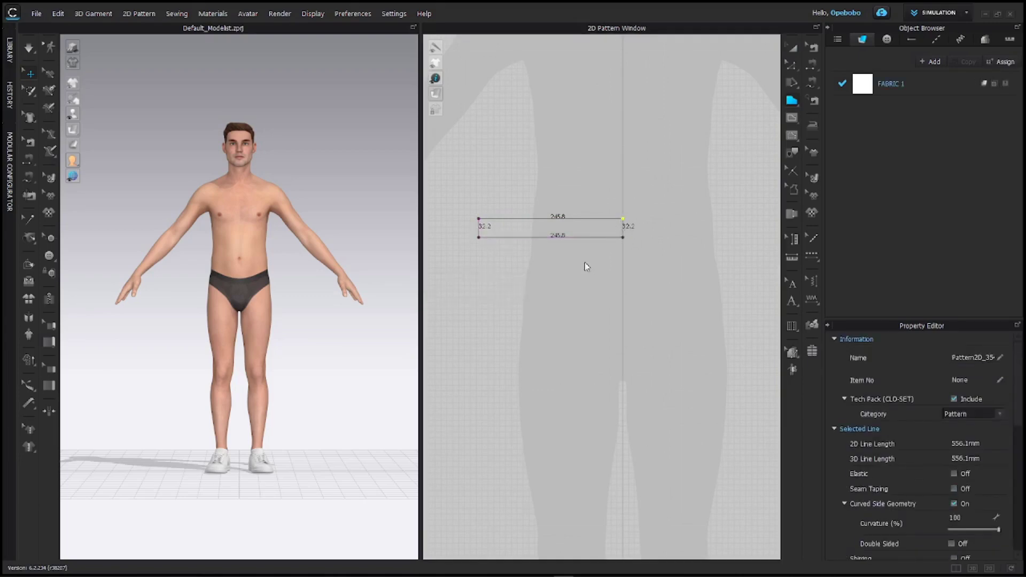
key("z")
scroll(630, 248, "up", 2)
right_click(635, 229)
left_click(706, 386)
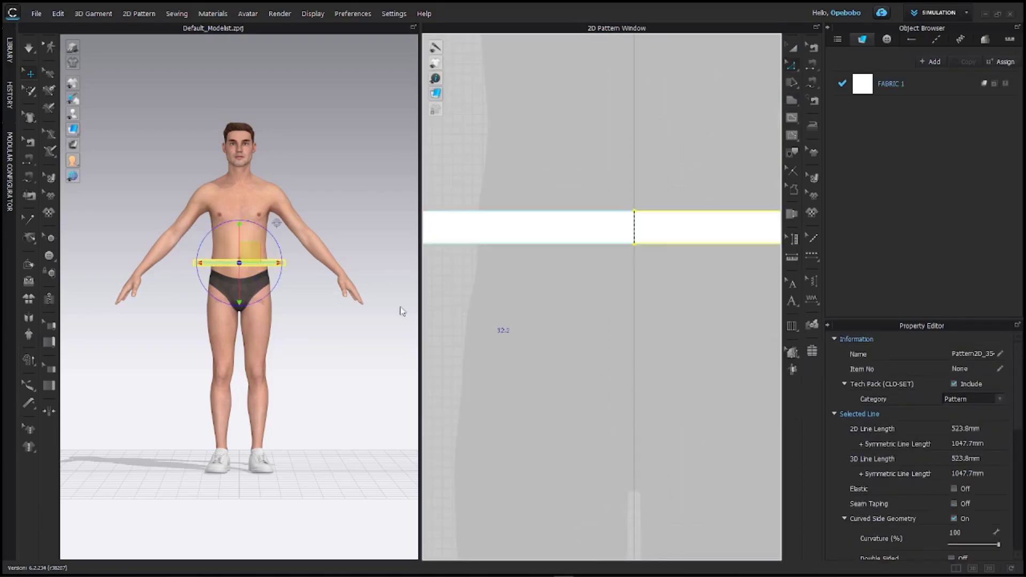
Wrap the waistband around the avatar's waist using the arrangement points.
right_click_drag(401, 309, 203, 340)
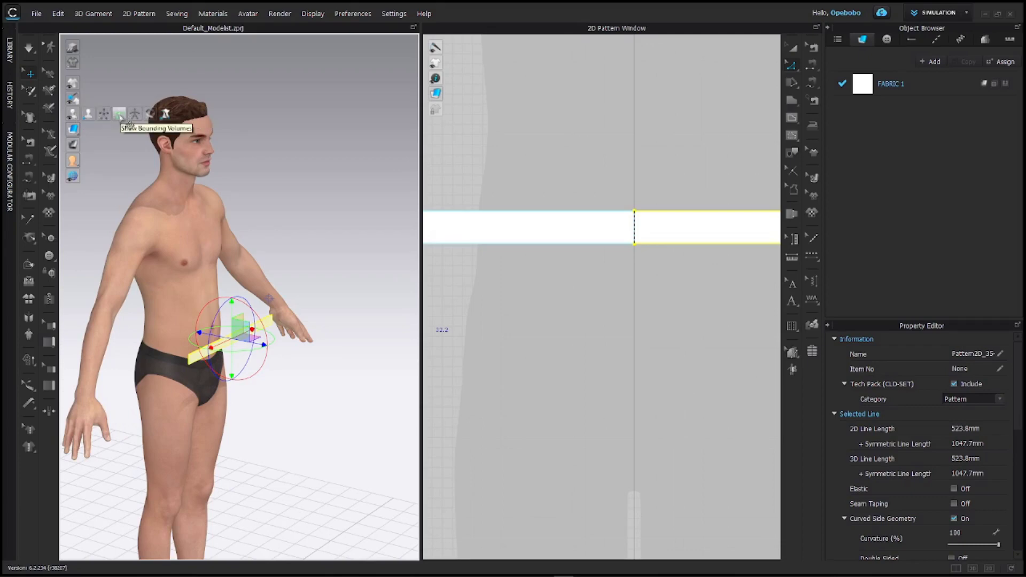
left_click(119, 113)
key("2")
scroll(176, 320, "up", 2)
left_click(175, 356)
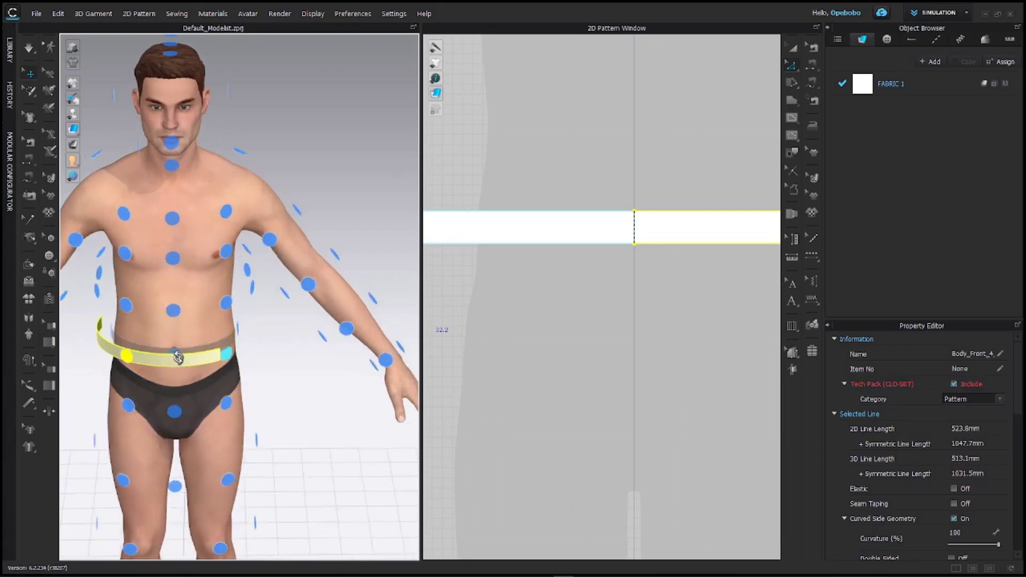
scroll(178, 358, "up", 2)
left_click(149, 355)
scroll(160, 332, "down", 3)
Lengthen the waistband by dragging its short left edge outward.
right_click_drag(161, 332, 223, 289)
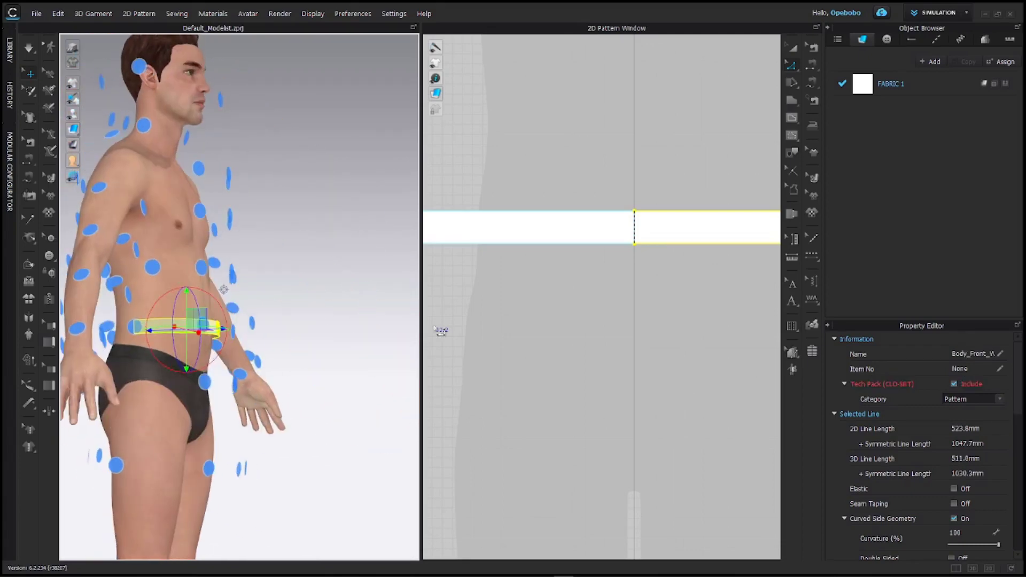
right_click_drag(439, 330, 491, 342)
left_click(494, 266)
key("8")
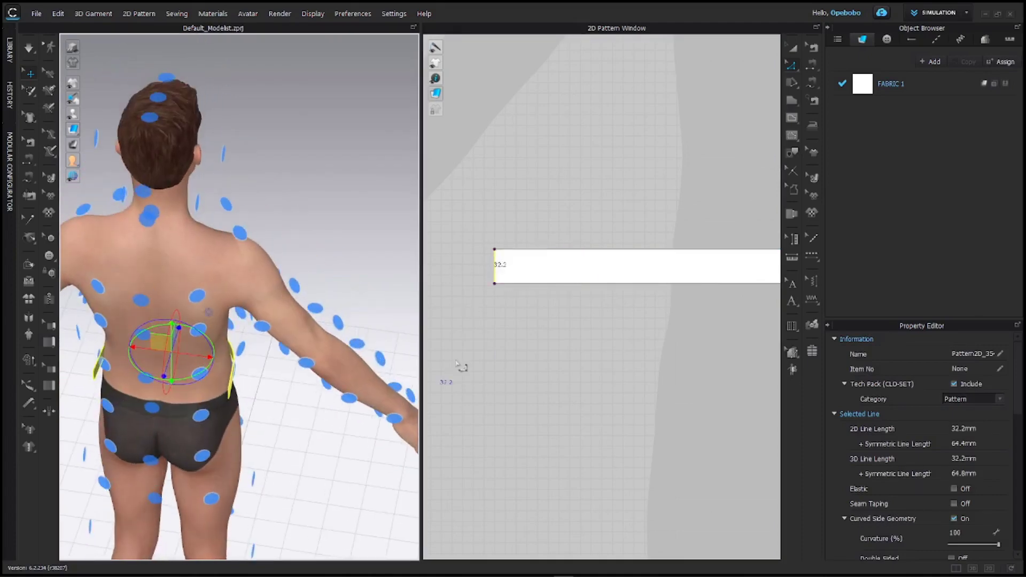
key("2")
left_click(160, 356)
scroll(161, 374, "up", 3)
scroll(157, 429, "up", 1)
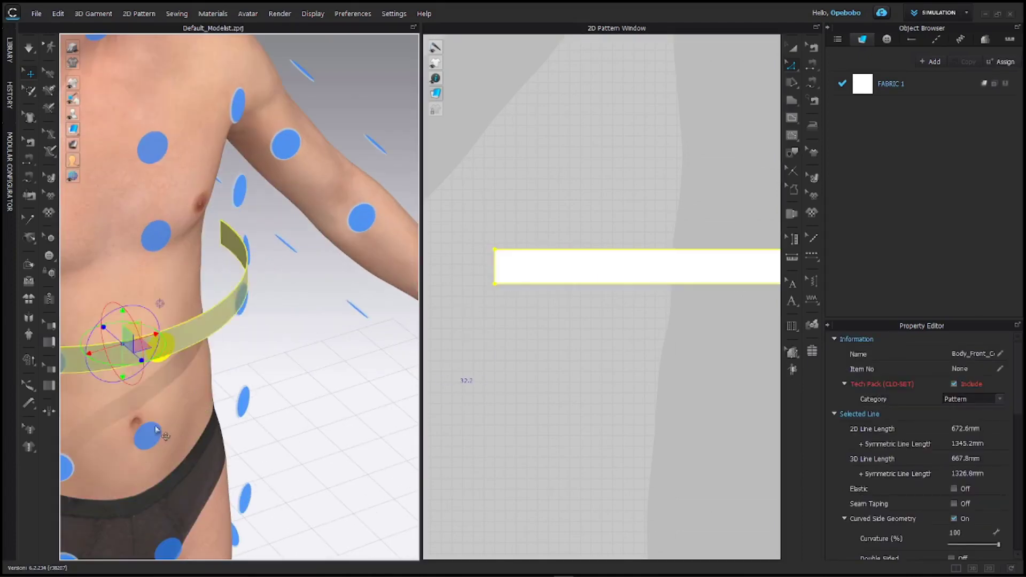
key("8")
left_click(562, 318)
left_click(500, 285)
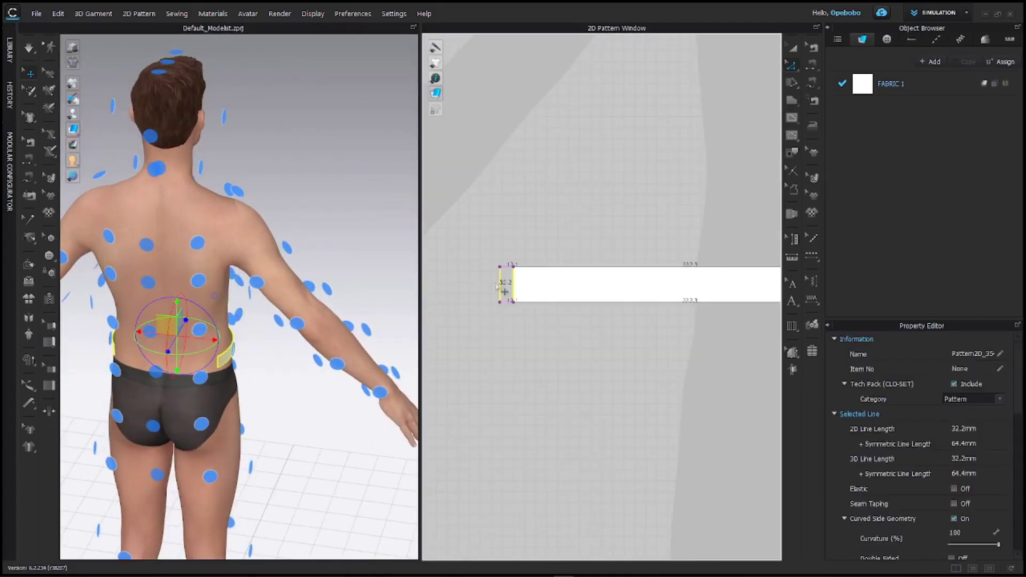
left_click_drag(505, 292, 462, 291)
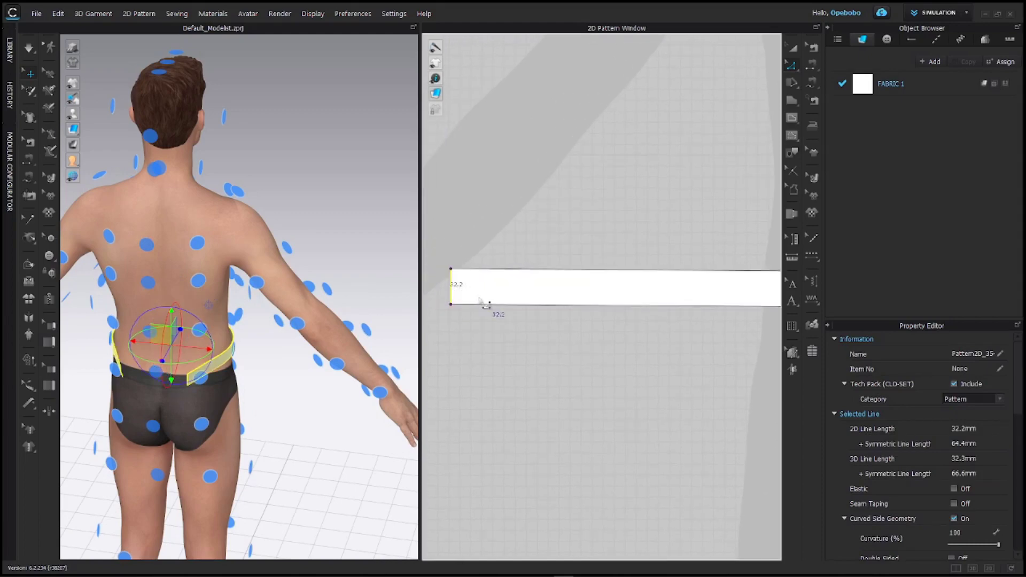
Check the waistband's back and front halves on the avatar.
right_click_drag(320, 364, 141, 365)
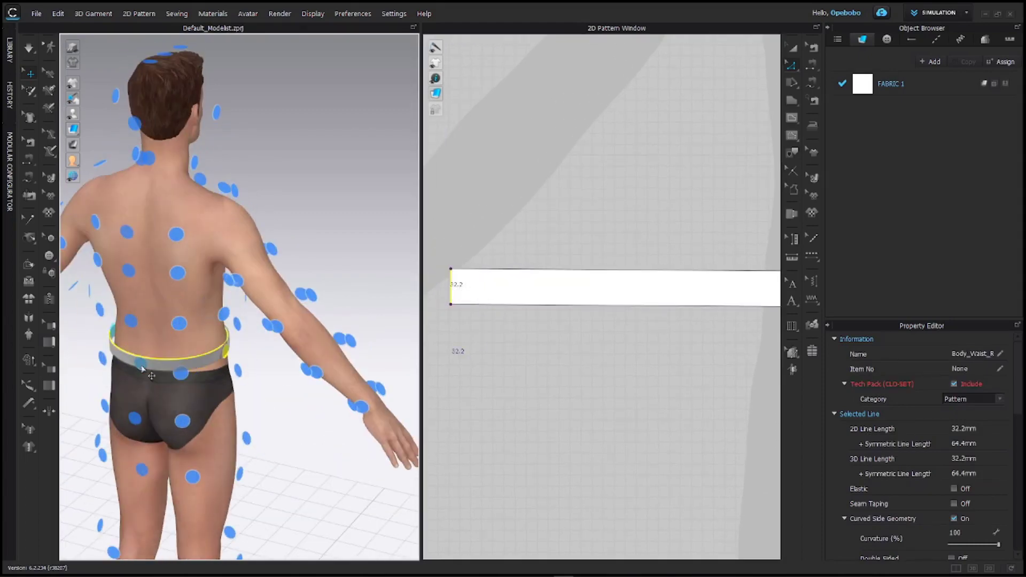
left_click(142, 368)
key("2")
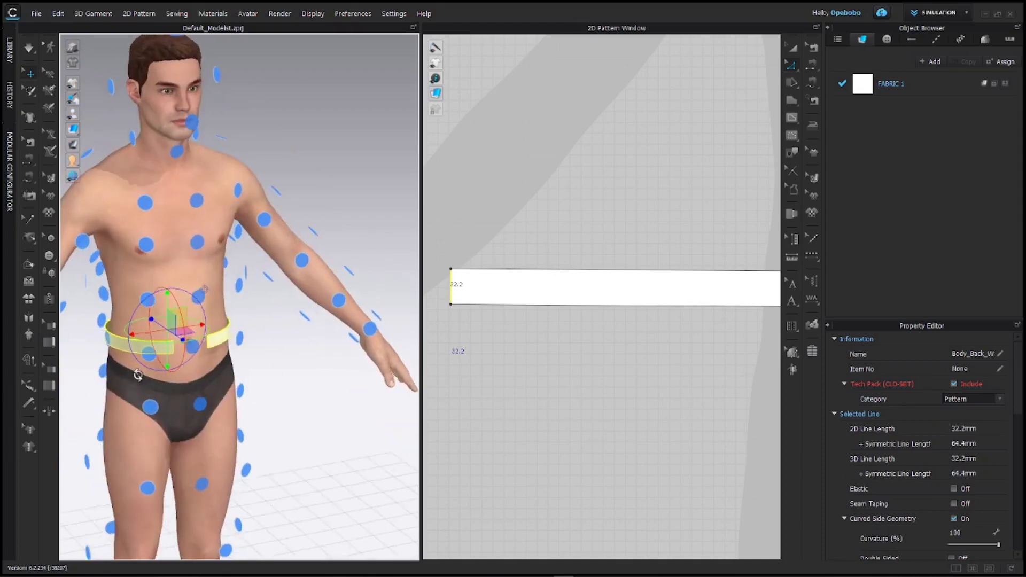
right_click_drag(138, 375, 217, 366)
right_click_drag(205, 311, 255, 380)
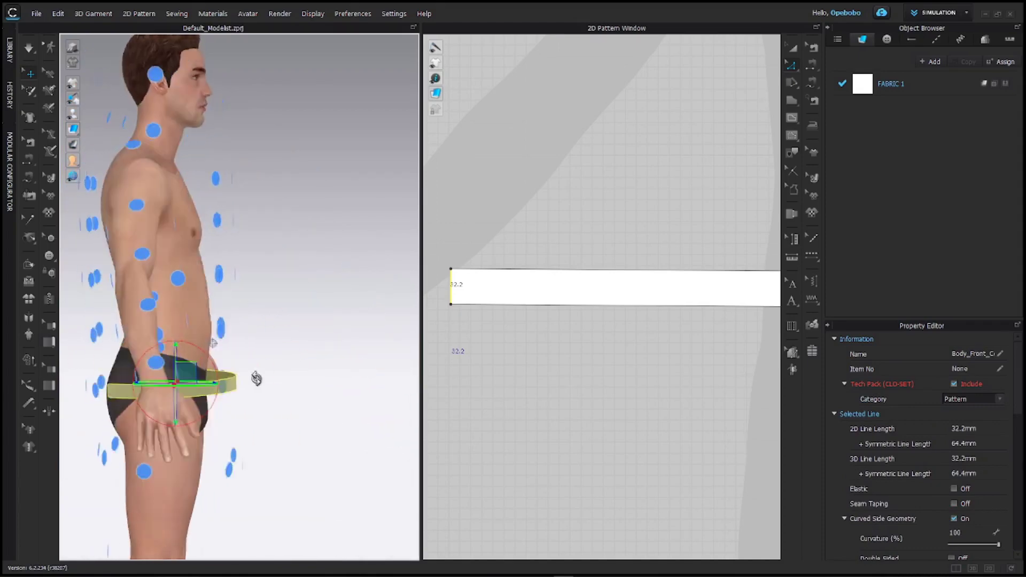
left_click(160, 338)
key("2")
scroll(666, 220, "down", 3)
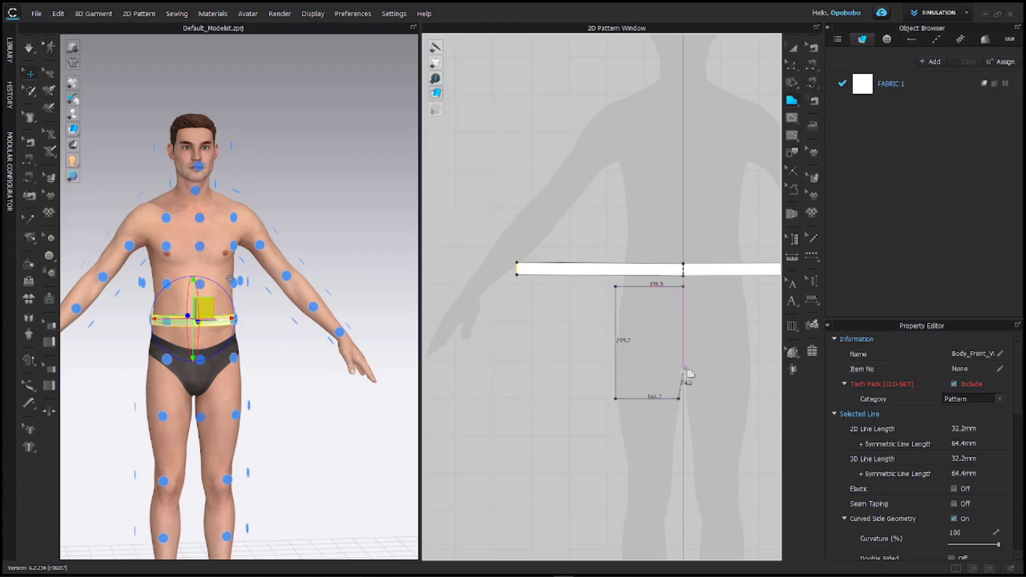
Close the leg panel outline and move its top-right point inward.
left_click(681, 288)
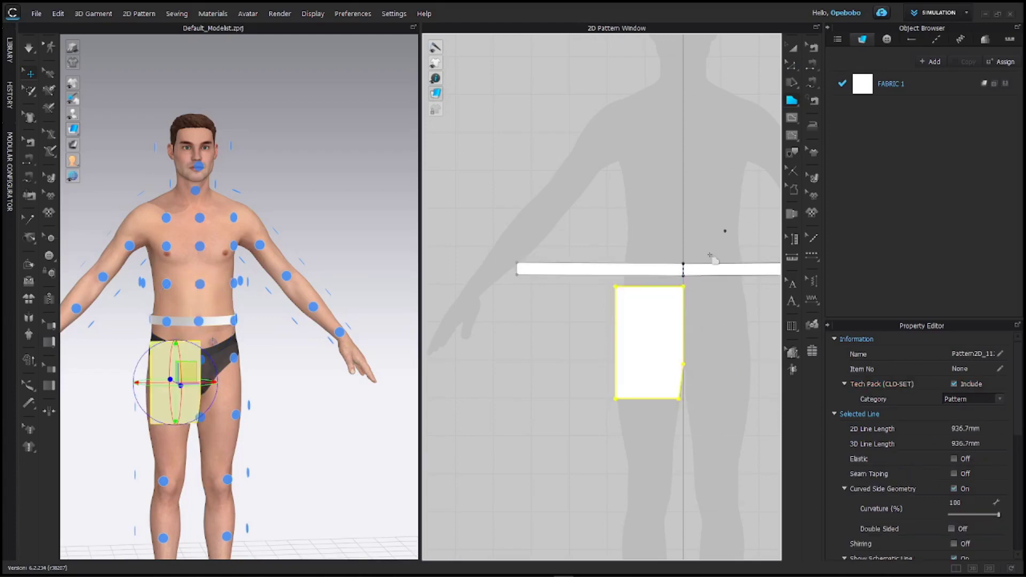
scroll(713, 259, "up", 3)
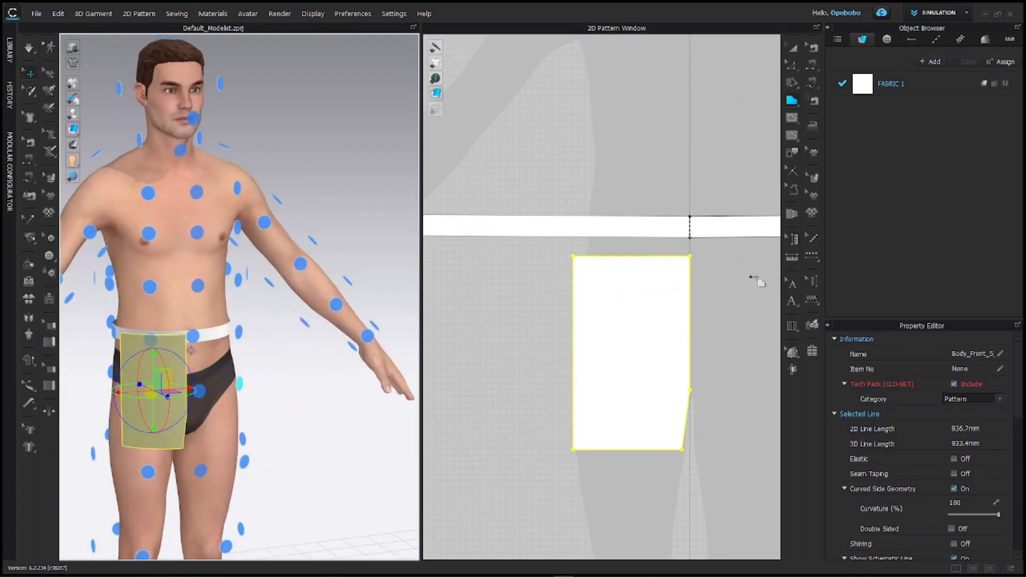
left_click_drag(709, 220, 601, 221)
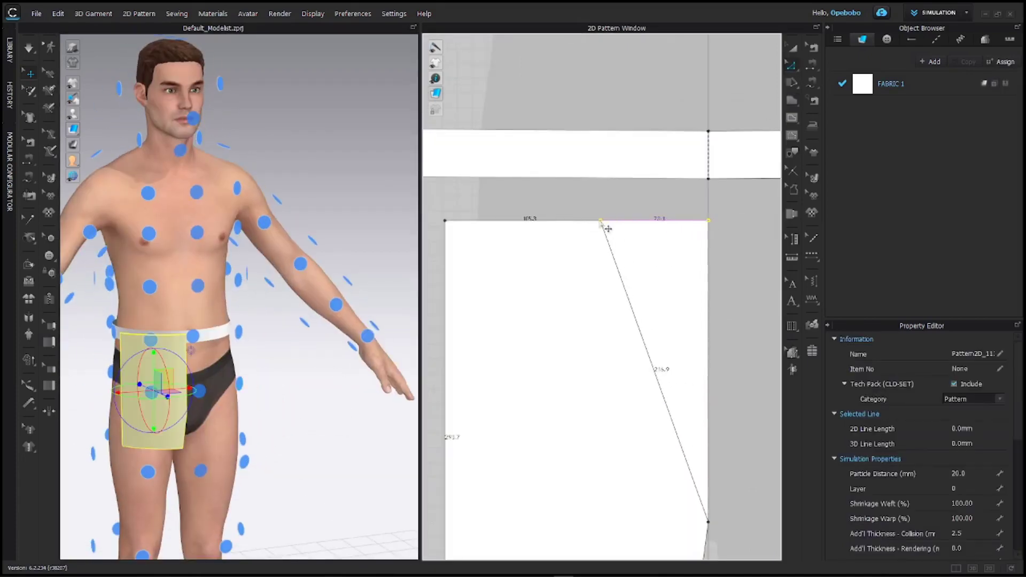
Bend the panel's slanted inner edge into a crotch curve with Edit Curvature.
left_click(791, 65)
left_click(836, 106)
left_click_drag(692, 374, 631, 356)
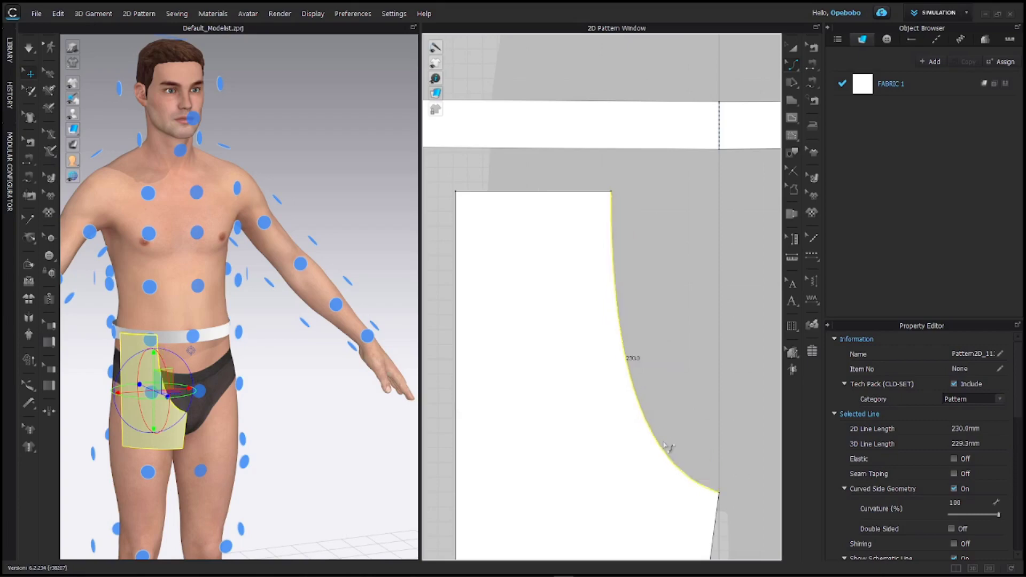
scroll(631, 355, "down", 3)
left_click(791, 66)
left_click(834, 65)
Mirror the front leg panel with Symmetric Pattern (with Sewing), placing the copy beside it.
right_click(564, 472)
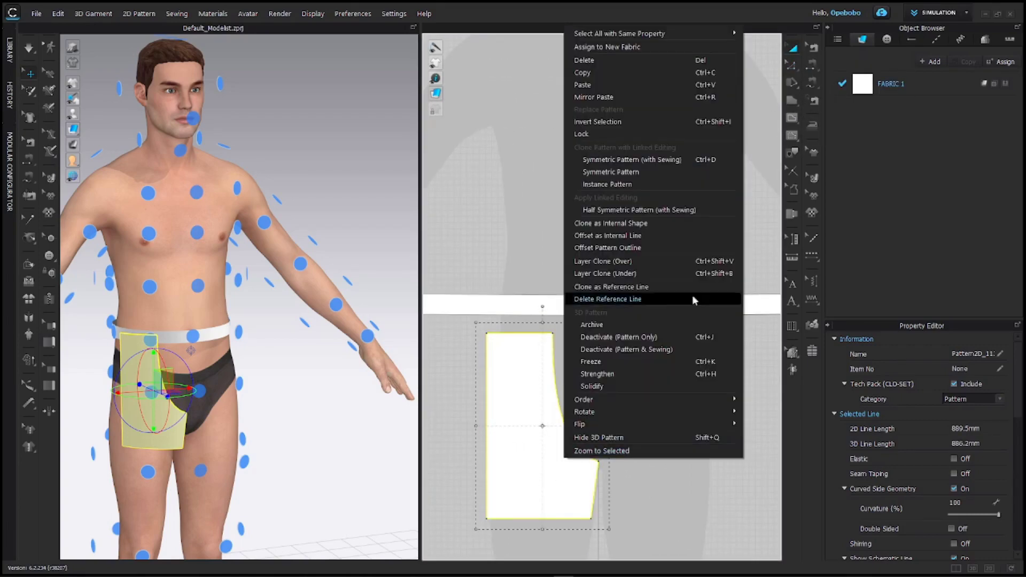
left_click(615, 161)
left_click(666, 426)
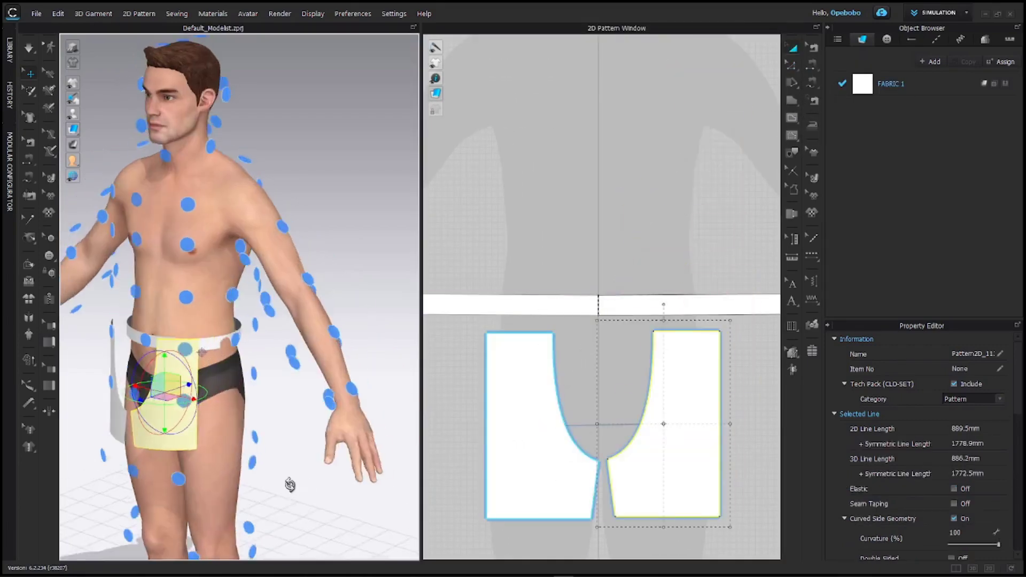
scroll(700, 357, "down", 3)
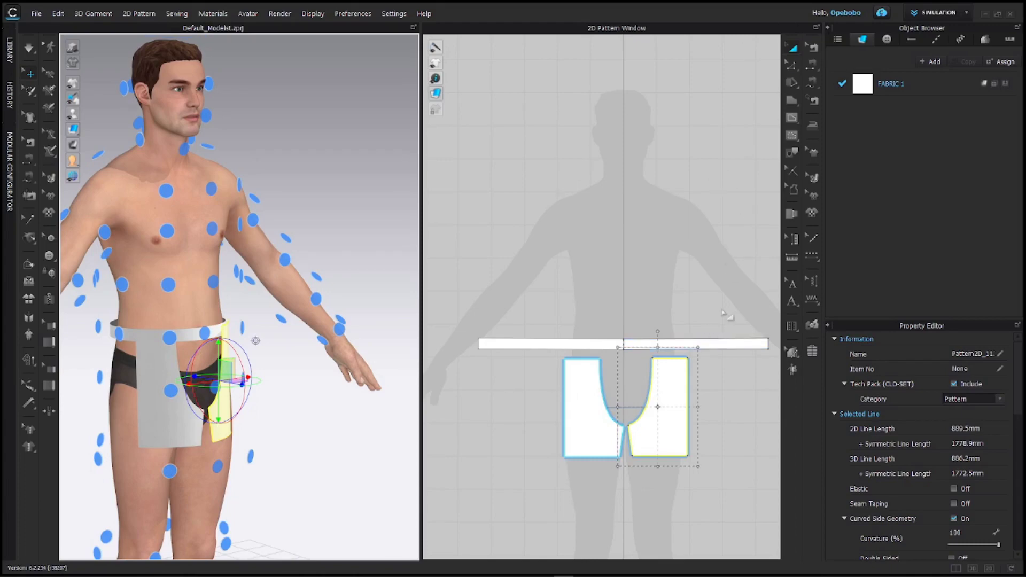
left_click(255, 341)
mouse_move(256, 341)
right_mouse_down()
mouse_move(239, 415)
mouse_move(298, 421)
right_mouse_up()
left_click(239, 414)
scroll(578, 399, "up", 2)
Copy and paste the left leg panel, placing the copy on the avatar's back.
left_click(547, 403)
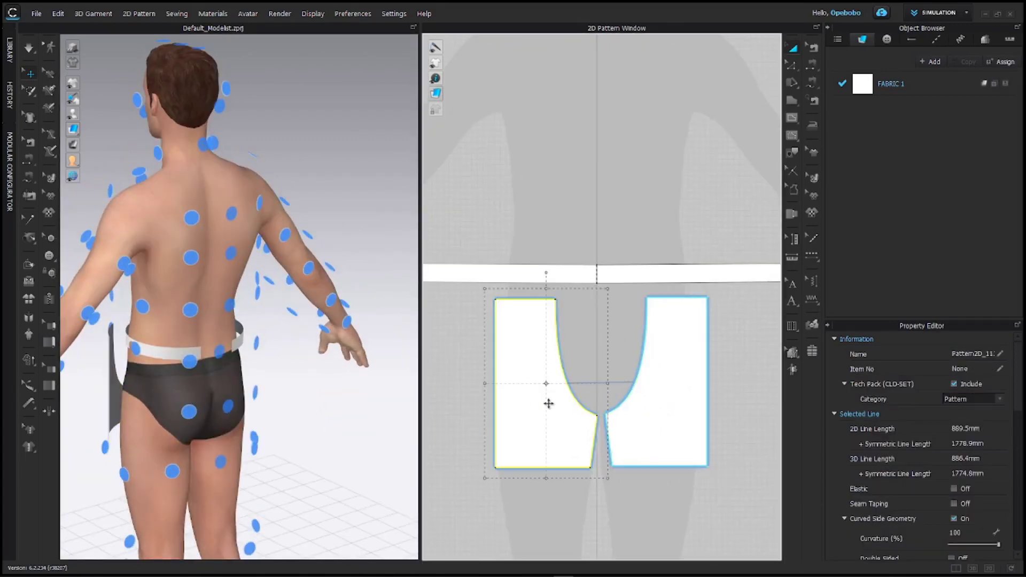
right_click(545, 404)
left_click(580, 50)
right_click(504, 127)
left_click(515, 131)
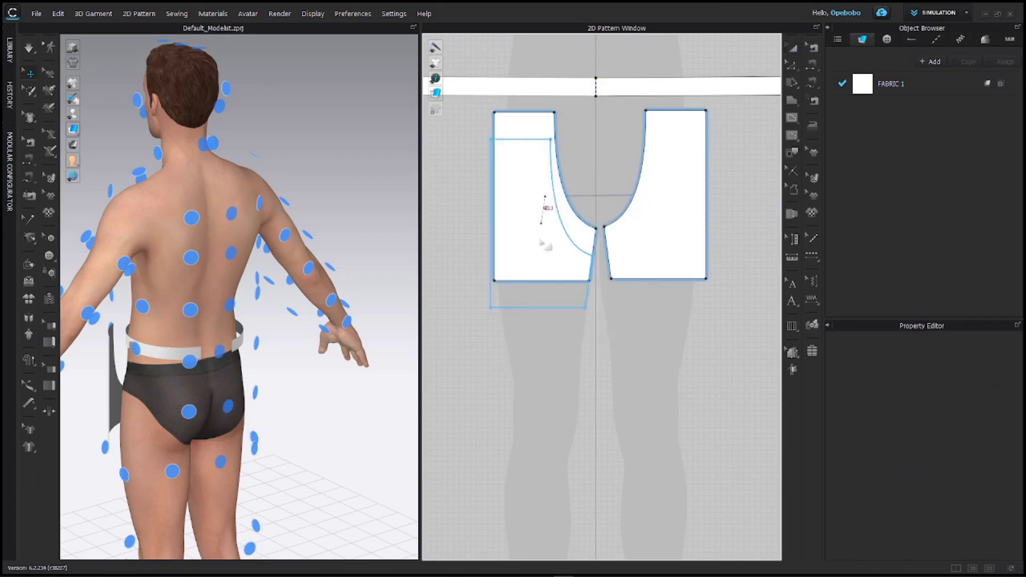
left_click(541, 403)
left_click(152, 390)
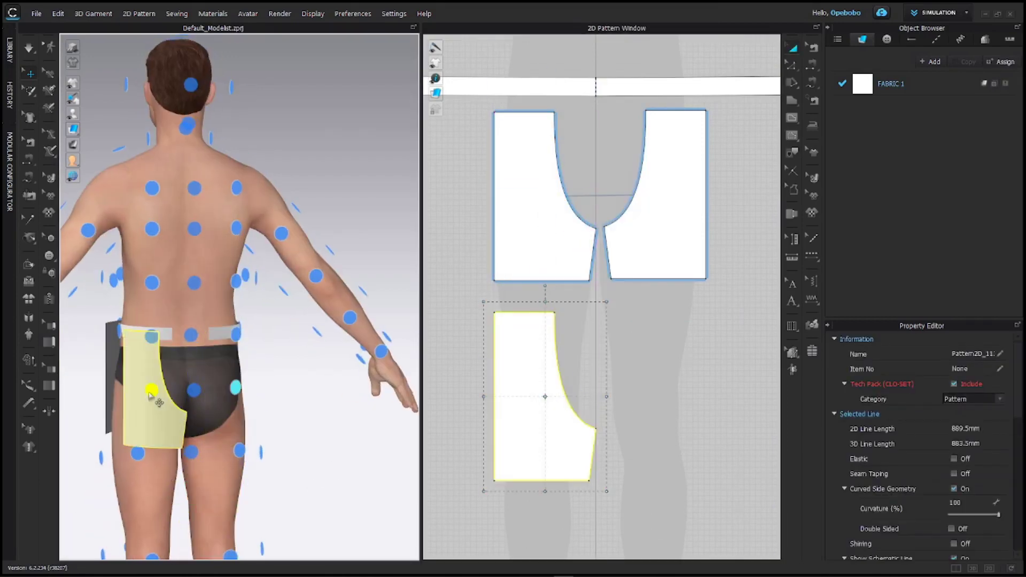
left_click(638, 376)
scroll(591, 330, "up", 3)
Delete the copy's curve points and drag its top corner to square the panel.
right_click(532, 342)
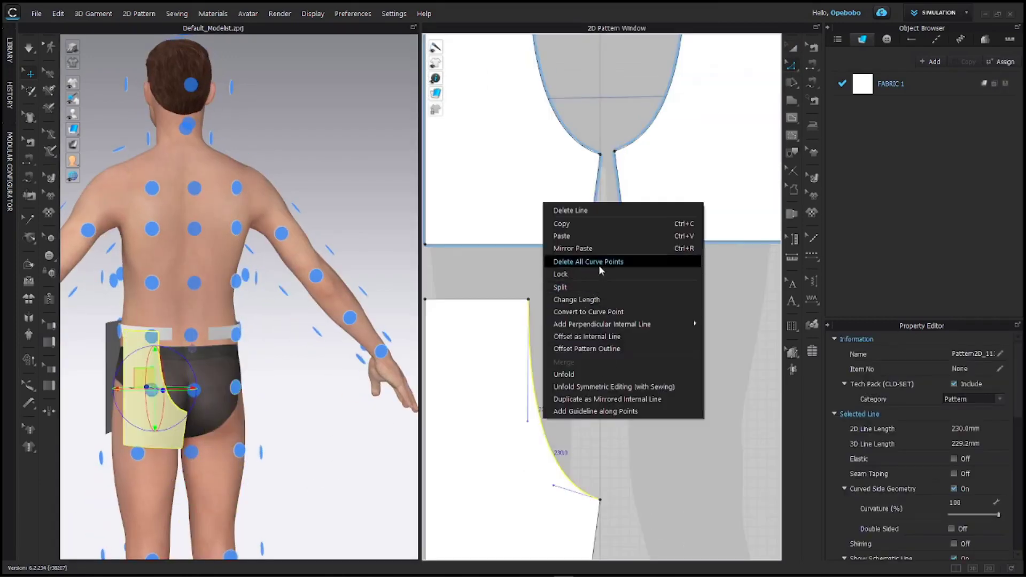
left_click(566, 259)
left_click_drag(529, 299, 600, 300)
scroll(614, 412, "down", 3)
Mirror the back leg panel with Symmetric Pattern, placing the twin to the right.
right_click(583, 395)
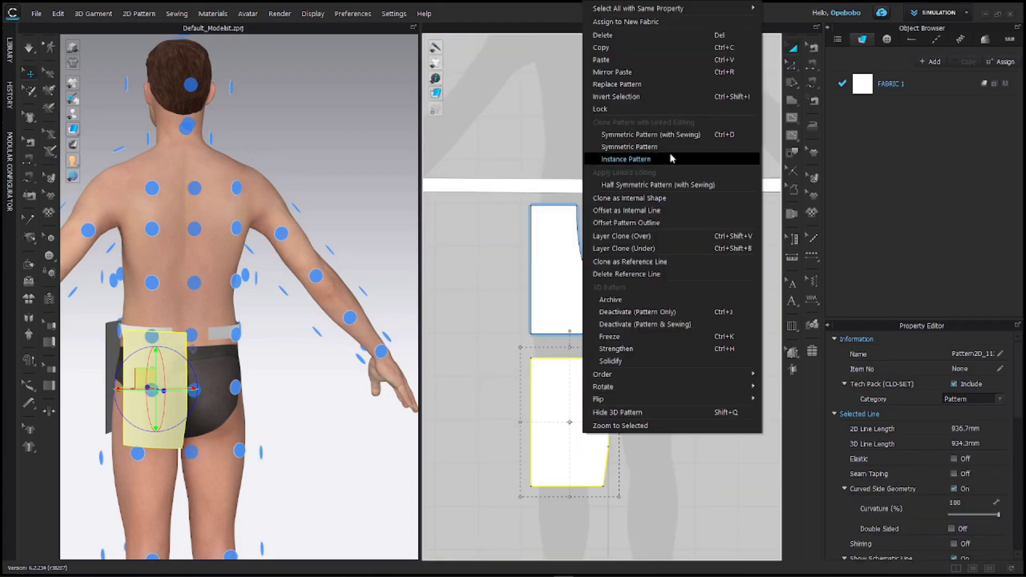
left_click(615, 159)
left_click(655, 424)
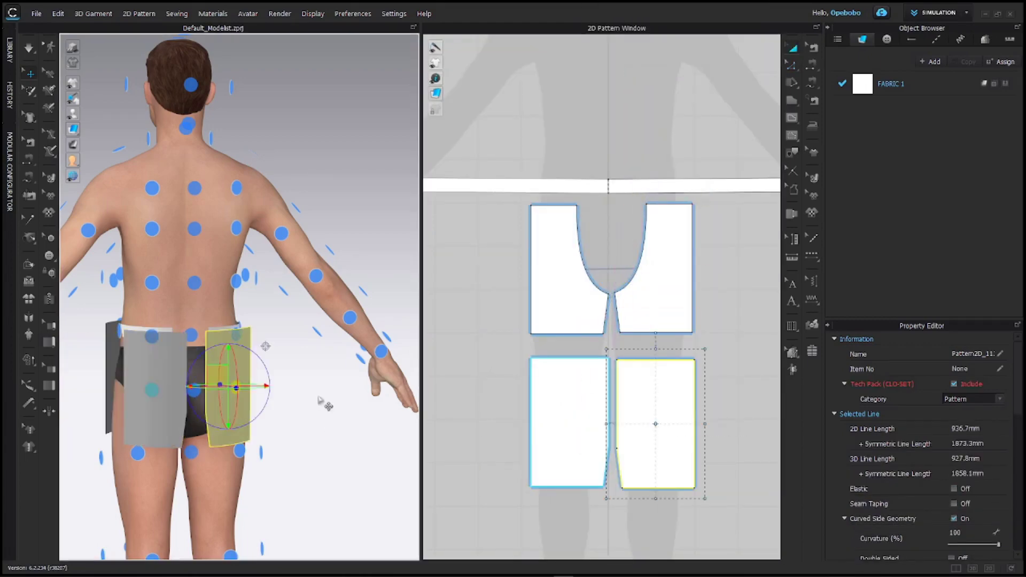
left_click(249, 398)
right_click_drag(249, 398, 364, 374)
Sew the panels' outer side seams and inner leg edges with Segment Sewing (N).
scroll(652, 277, "up", 5)
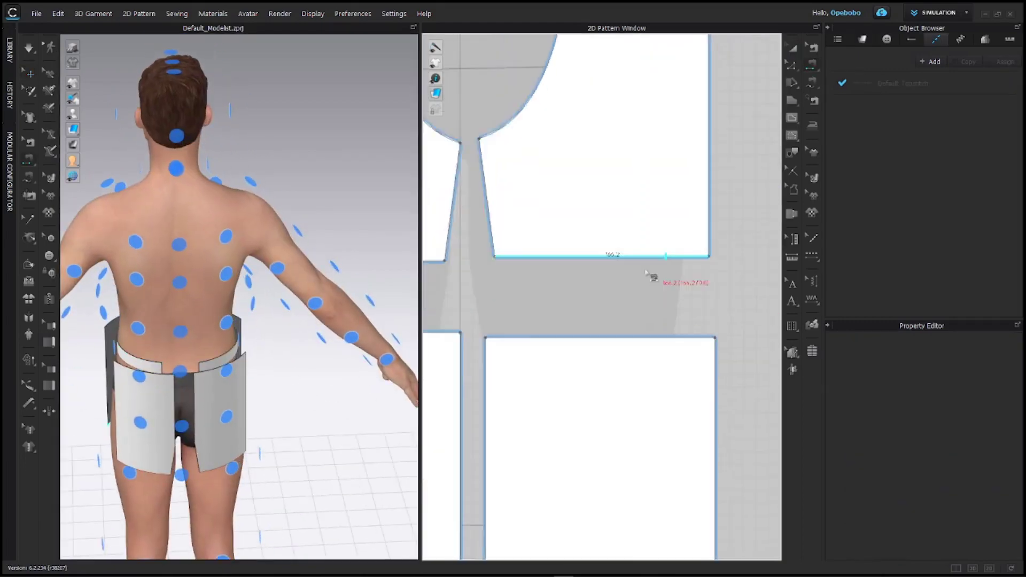
scroll(550, 366, "down", 2)
left_click(550, 374)
scroll(592, 370, "up", 3)
scroll(591, 370, "down", 5)
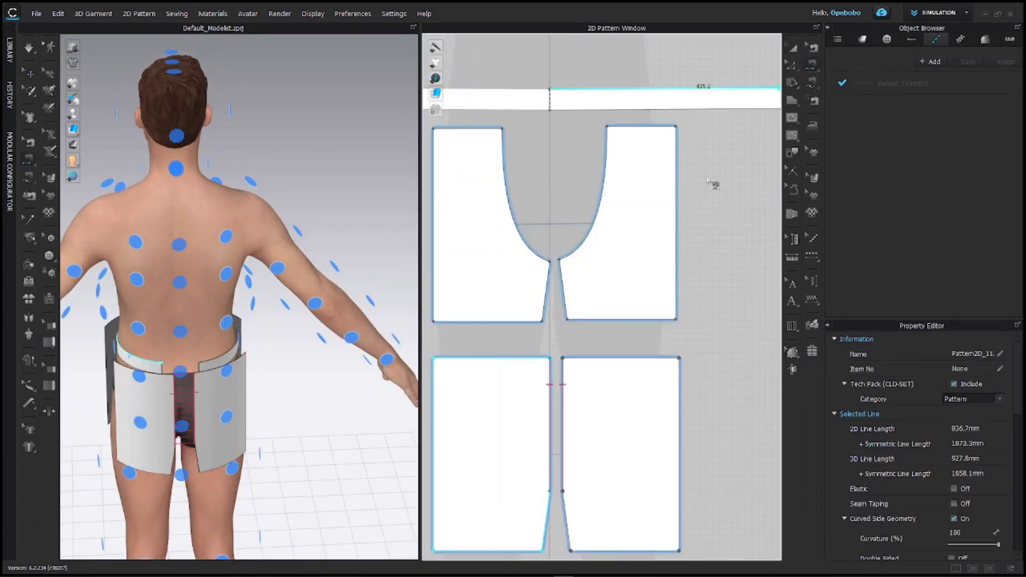
scroll(717, 187, "down", 2)
key("n")
mouse_move(148, 454)
right_mouse_down()
mouse_move(139, 374)
mouse_move(197, 434)
mouse_move(179, 417)
mouse_move(374, 449)
right_mouse_up()
left_click(139, 374)
left_click(179, 417)
left_click(792, 100)
scroll(544, 198, "up", 4)
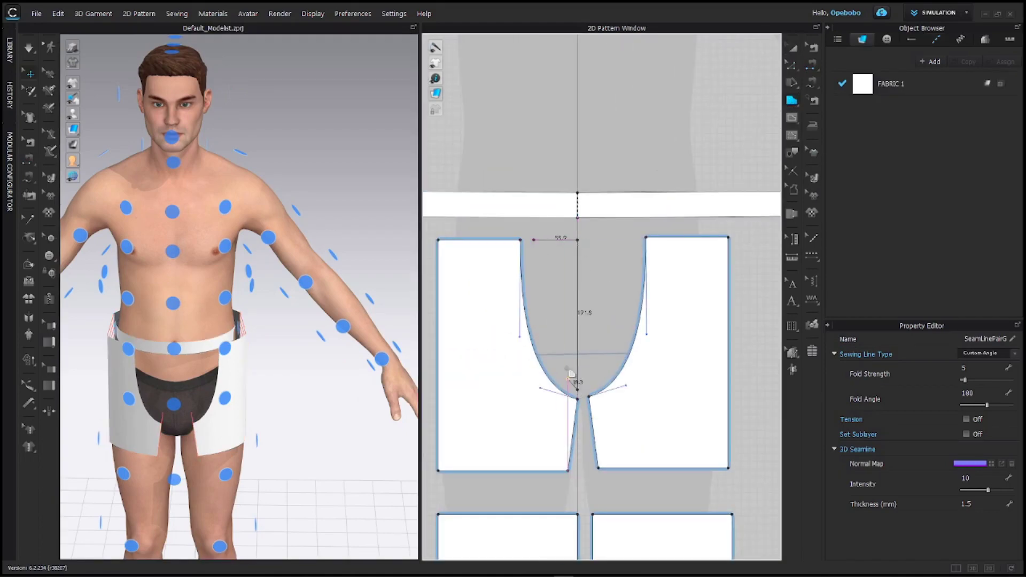
Draw a triangular pouch piece and curve its diagonal edge with Edit Curvature.
left_click(534, 241)
left_click(794, 71)
left_click(835, 105)
scroll(562, 316, "up", 4)
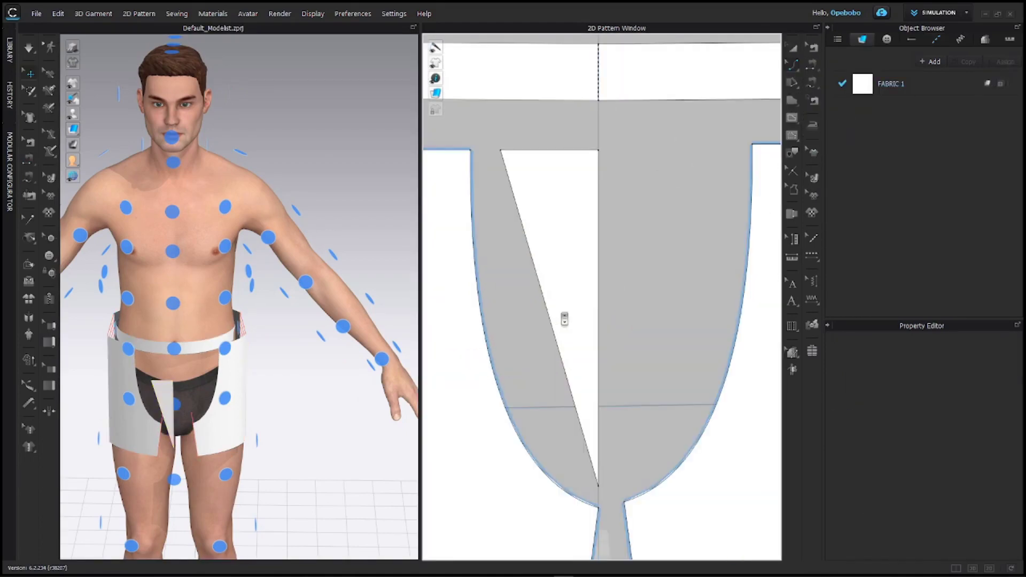
left_click_drag(551, 320, 513, 321)
scroll(233, 397, "up", 2)
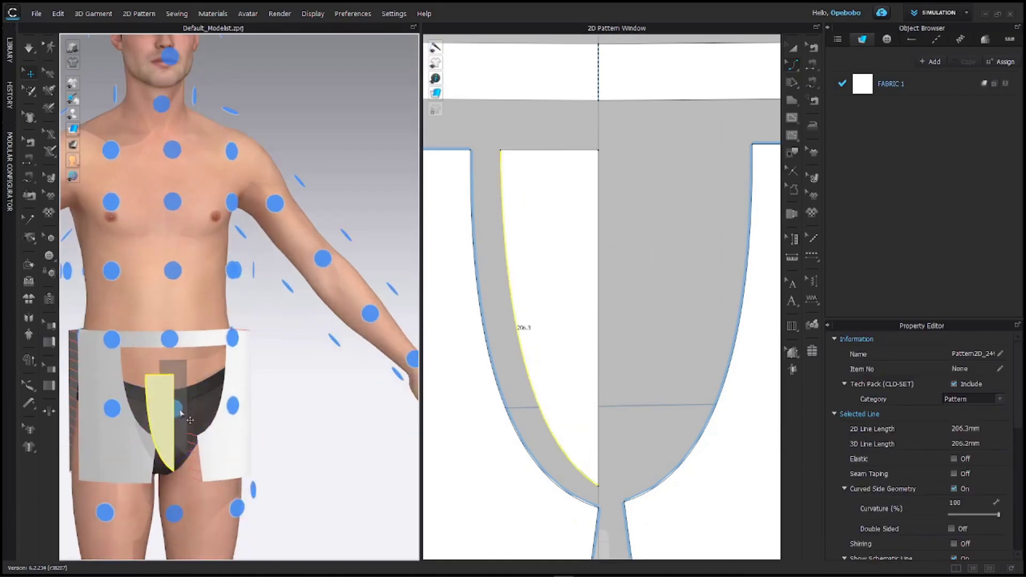
Mirror the pouch with Symmetric Pattern and sew its curves to the front panels.
left_click(551, 299)
right_click(567, 296)
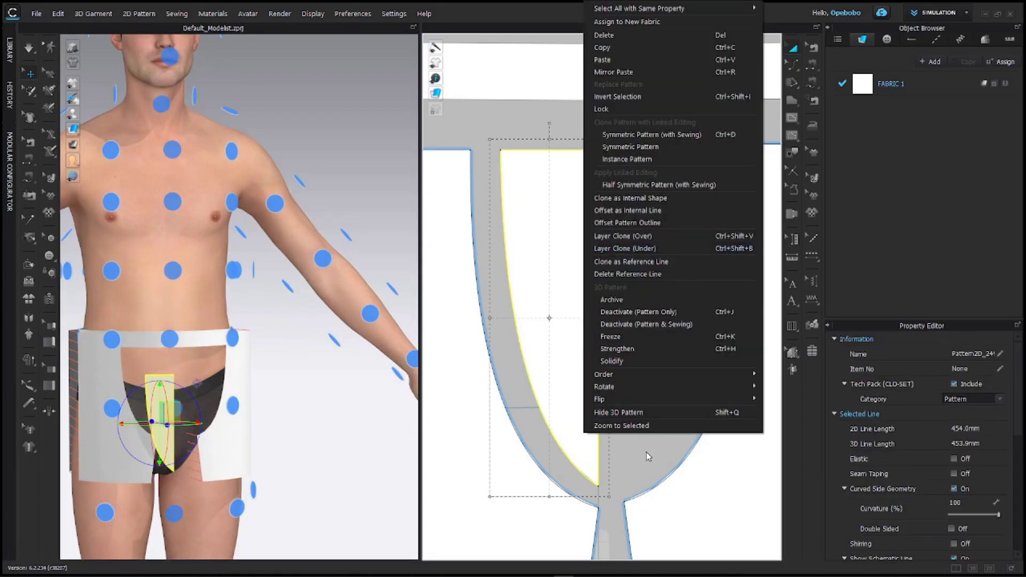
left_click(659, 184)
right_click(600, 315)
key("Escape")
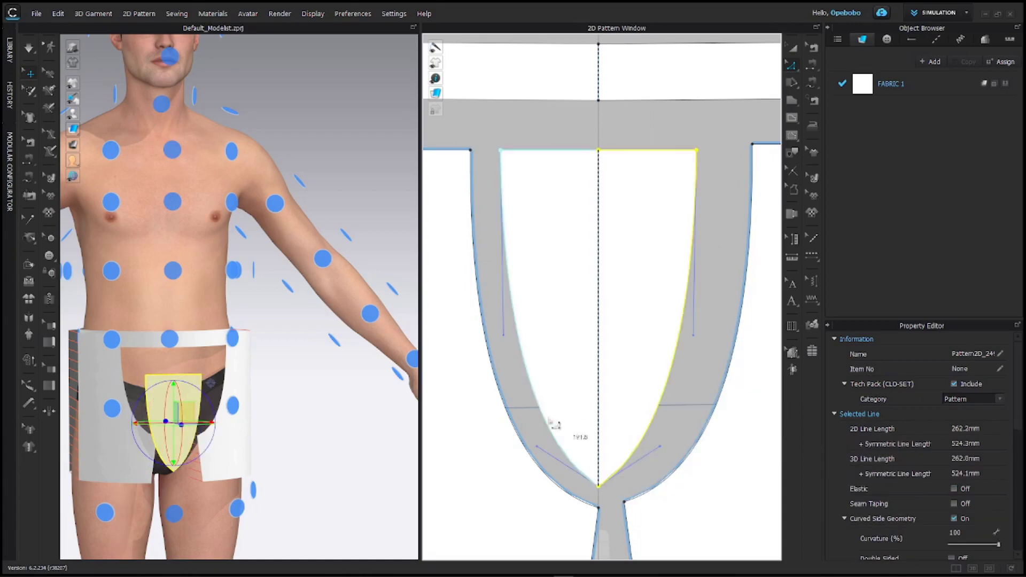
left_click(812, 63)
left_click(522, 257)
left_click(577, 339)
Finish the second pouch seam and line up the four panels under the waistband.
left_click(812, 51)
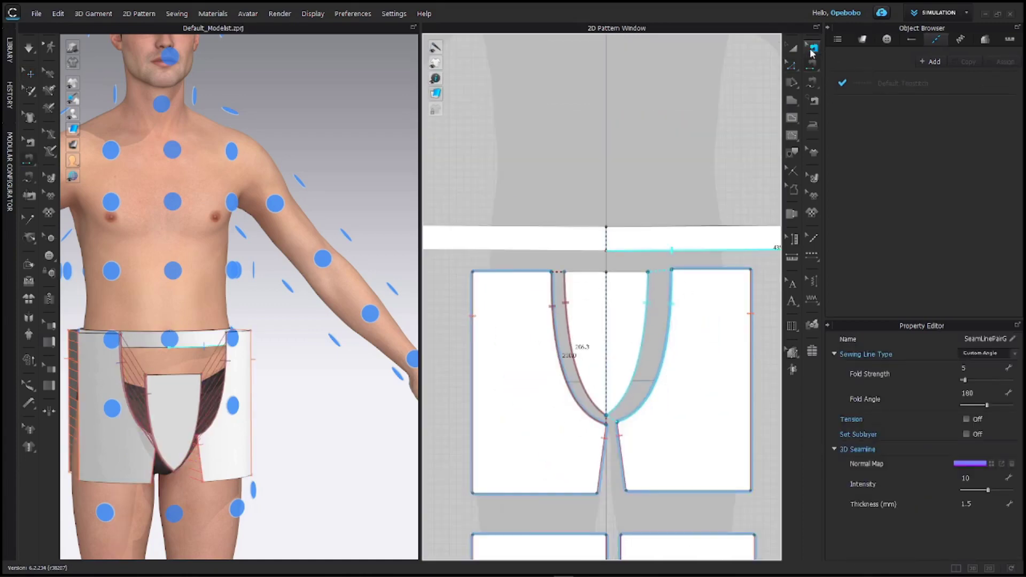
scroll(467, 374, "down", 3)
scroll(653, 288, "down", 1)
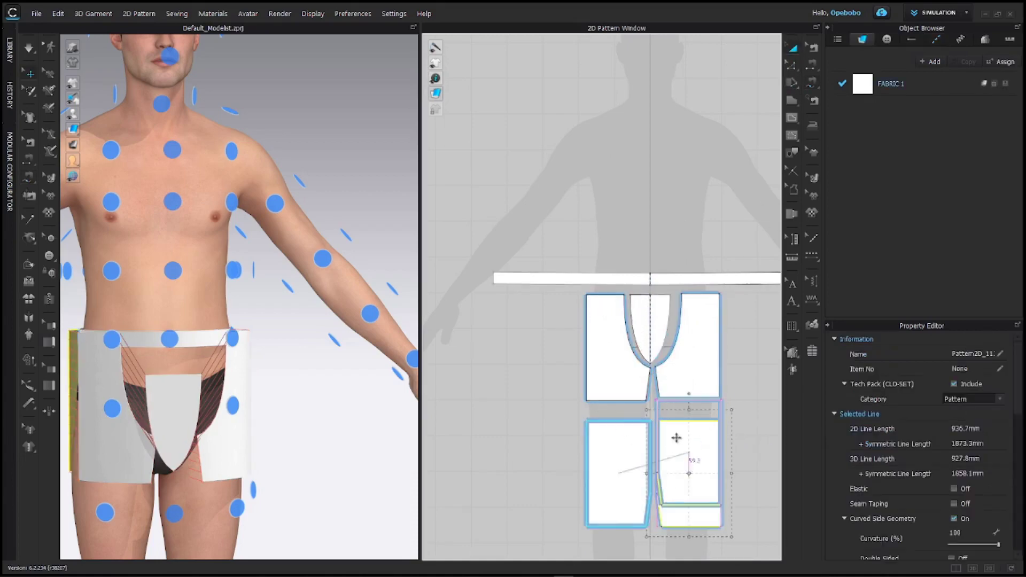
left_click_drag(675, 435, 544, 348)
left_click_drag(668, 481, 687, 362)
left_click(812, 62)
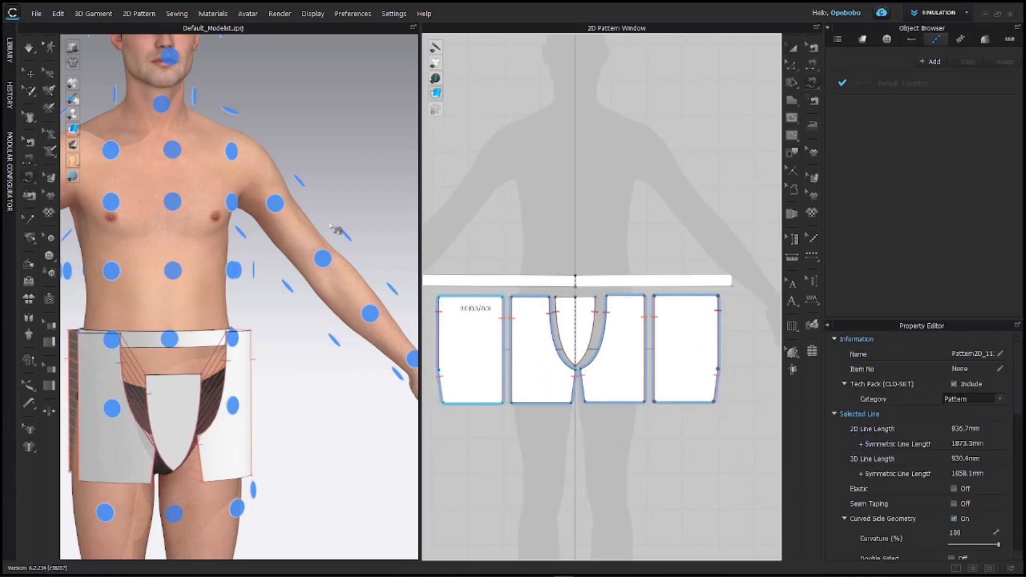
scroll(535, 288, "up", 2)
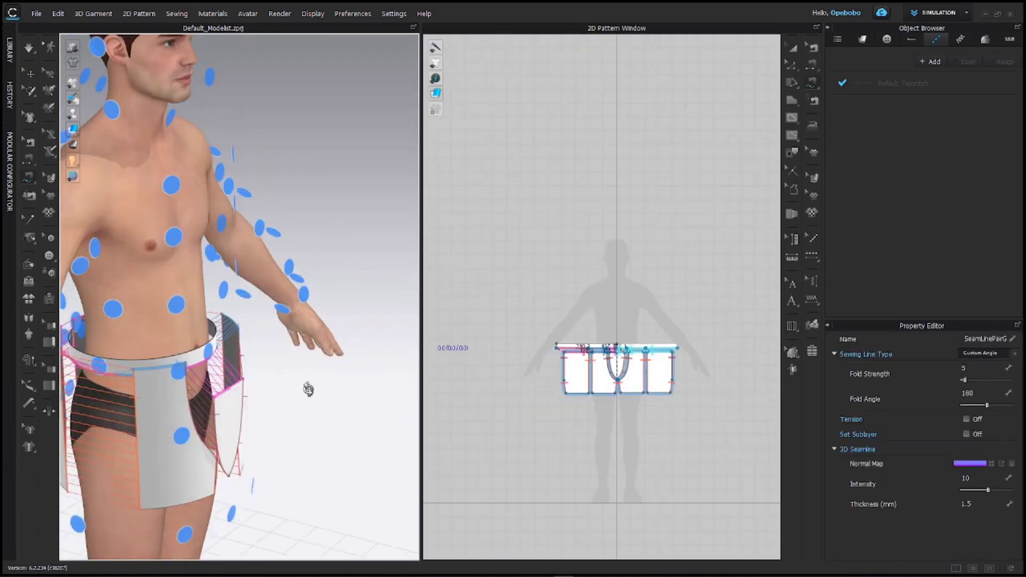
Add topstitches along the waistband's seam and top edge.
left_click(214, 369)
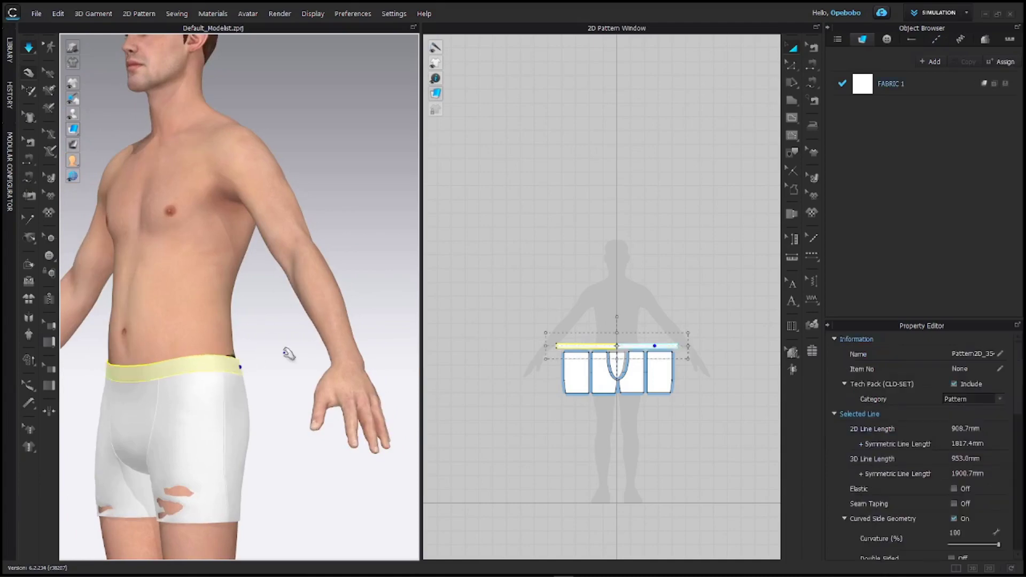
right_click_drag(287, 355, 343, 211)
right_click(367, 134)
scroll(630, 249, "up", 5)
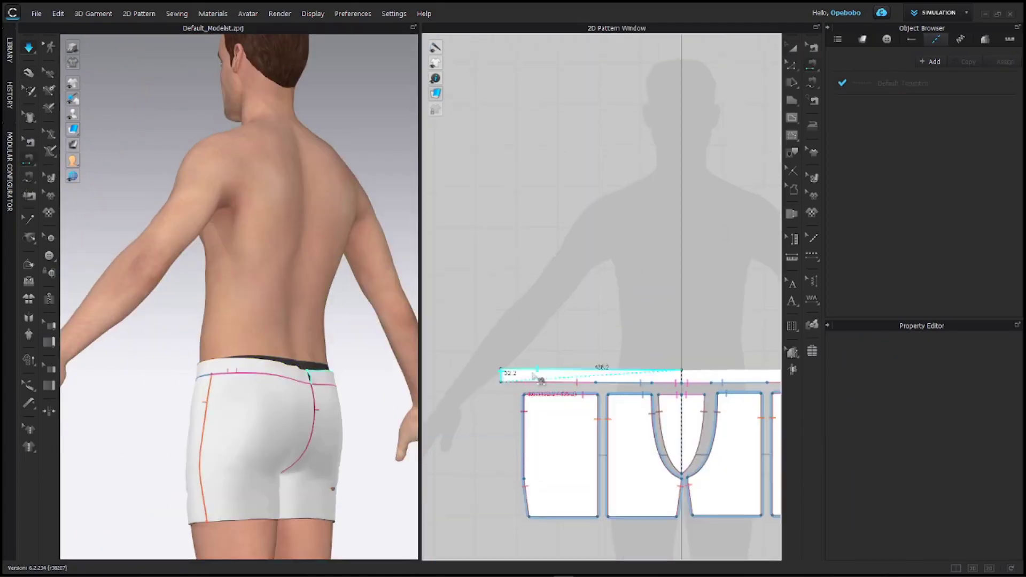
left_click(688, 366)
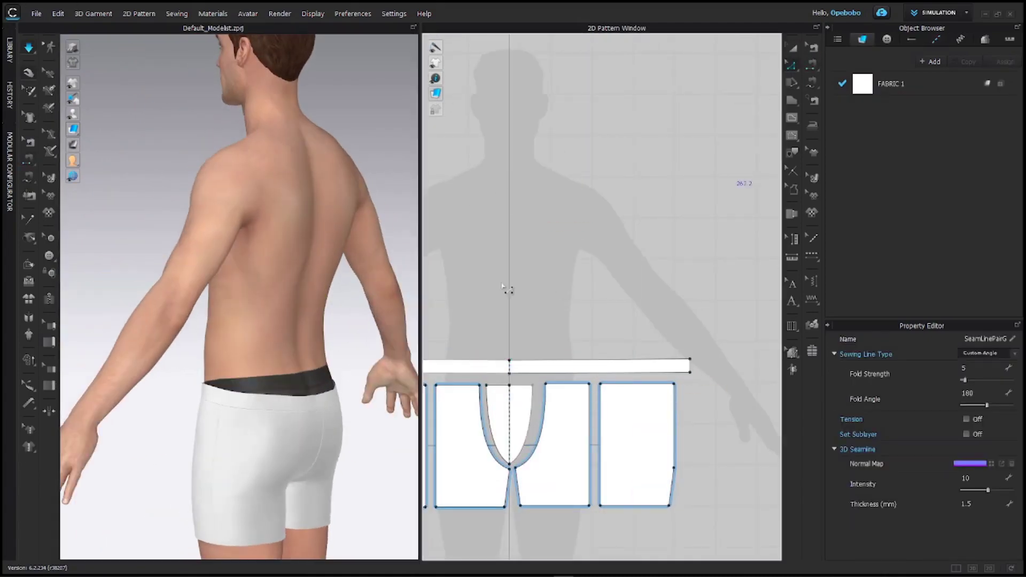
scroll(588, 267, "down", 2)
left_click(588, 366)
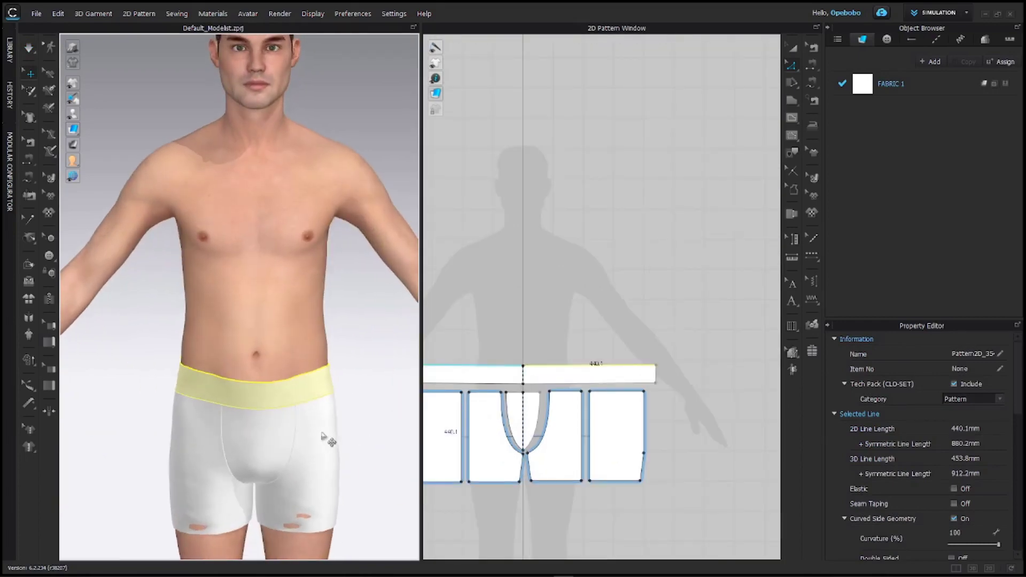
Marquee-select the four leg panels with Select/Move (A).
left_click(470, 396)
key("a")
mouse_move(465, 381)
left_mouse_down()
mouse_move(746, 497)
mouse_move(732, 480)
left_mouse_up()
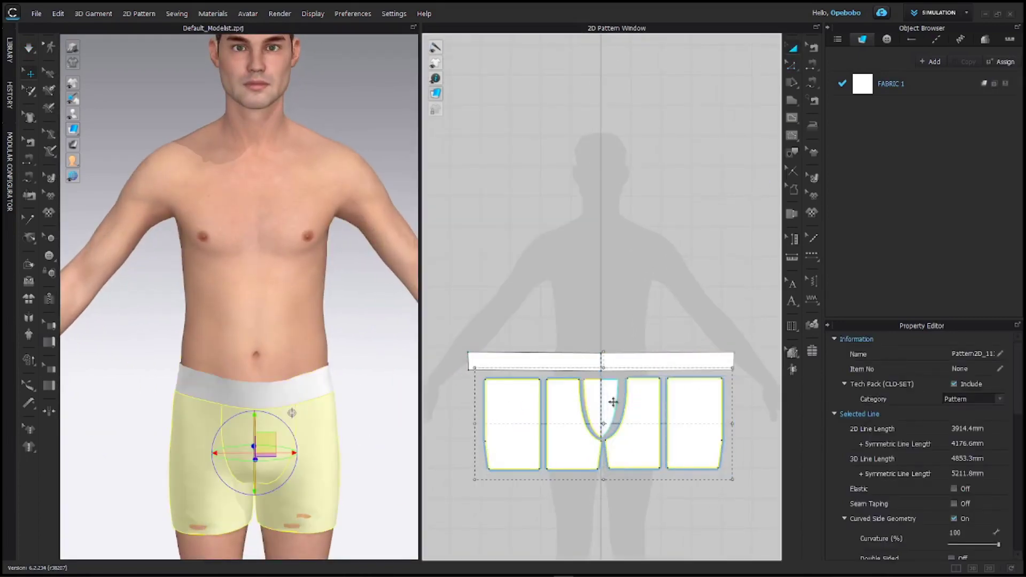
Select the waistband, orbit to the back, and pull the right leg panel outward to settle it.
scroll(612, 430, "up", 5)
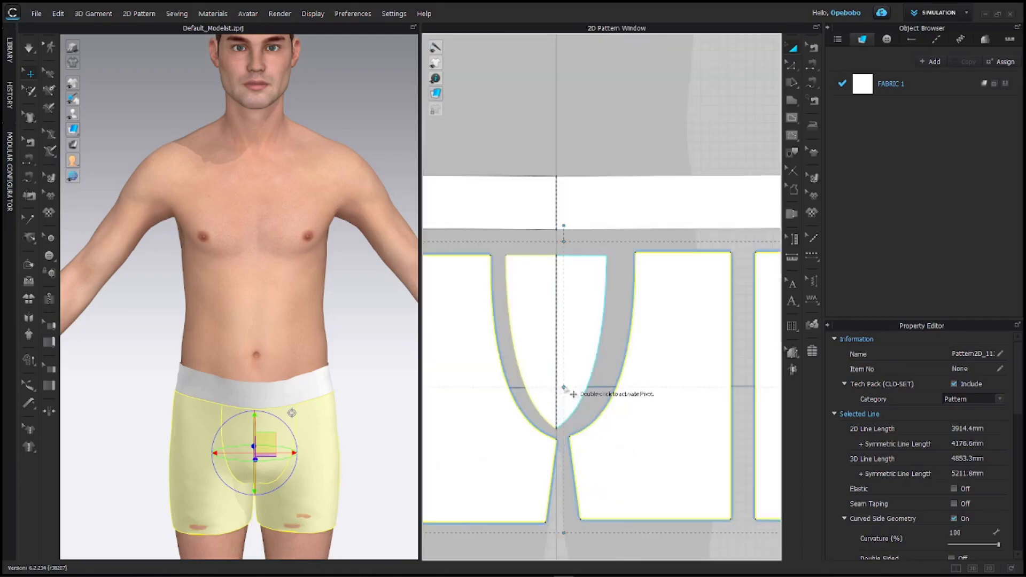
scroll(581, 443, "down", 5)
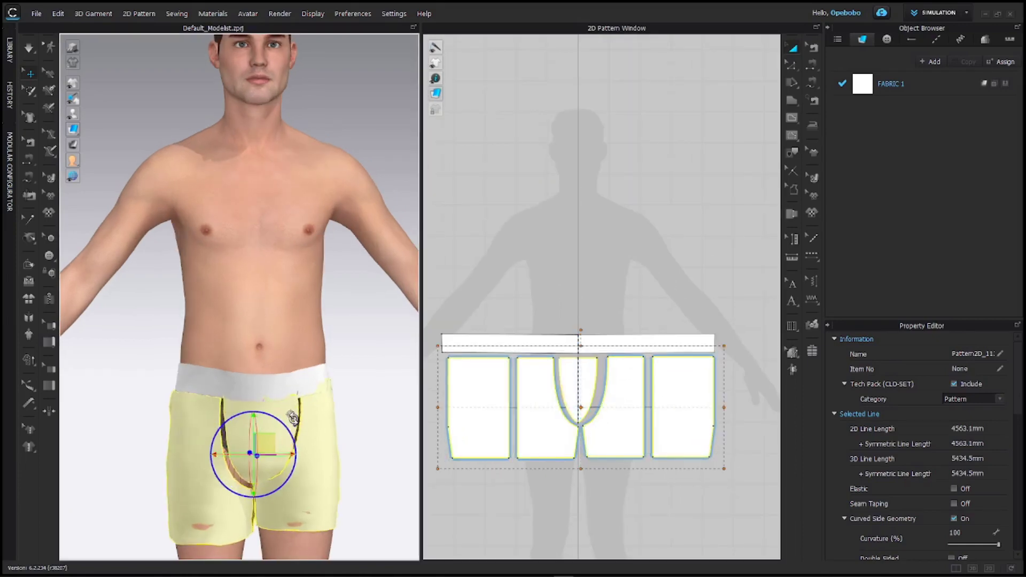
left_click(314, 368)
mouse_move(313, 369)
right_mouse_down()
mouse_move(203, 339)
mouse_move(186, 439)
right_mouse_up()
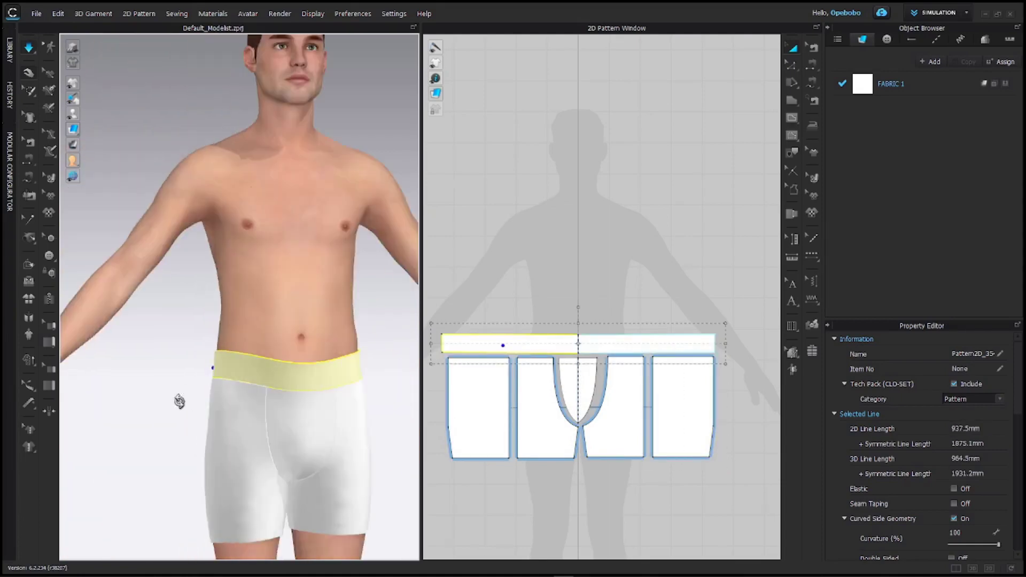
left_click(178, 384)
left_click_drag(307, 396, 346, 394)
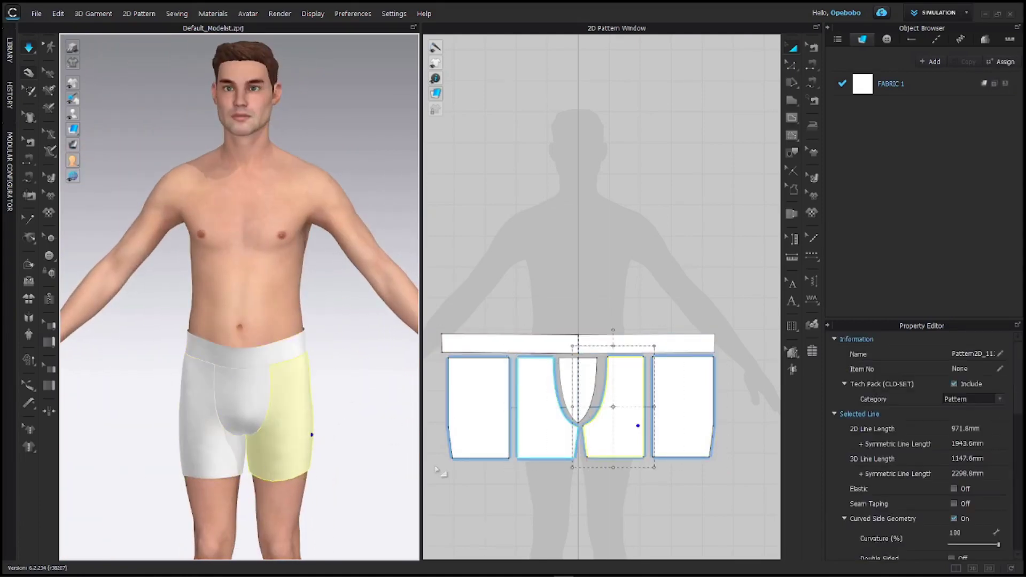
left_click(692, 490)
Set every pattern piece's Particle Distance to 10 mm.
key("ctrl+a")
left_click(977, 385)
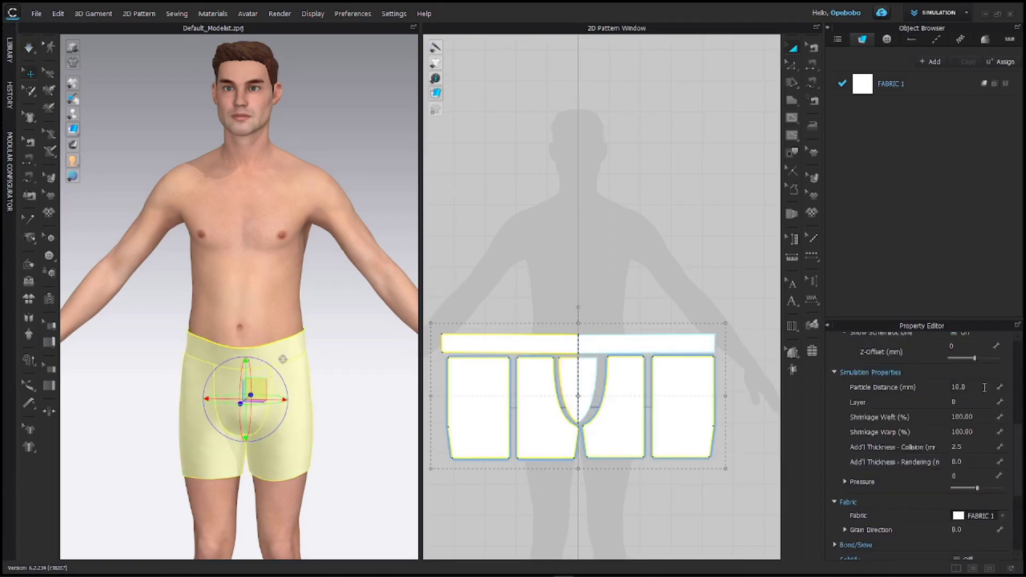
left_click(337, 414)
Drag two panels' hem edges up slightly.
scroll(559, 505, "up", 1)
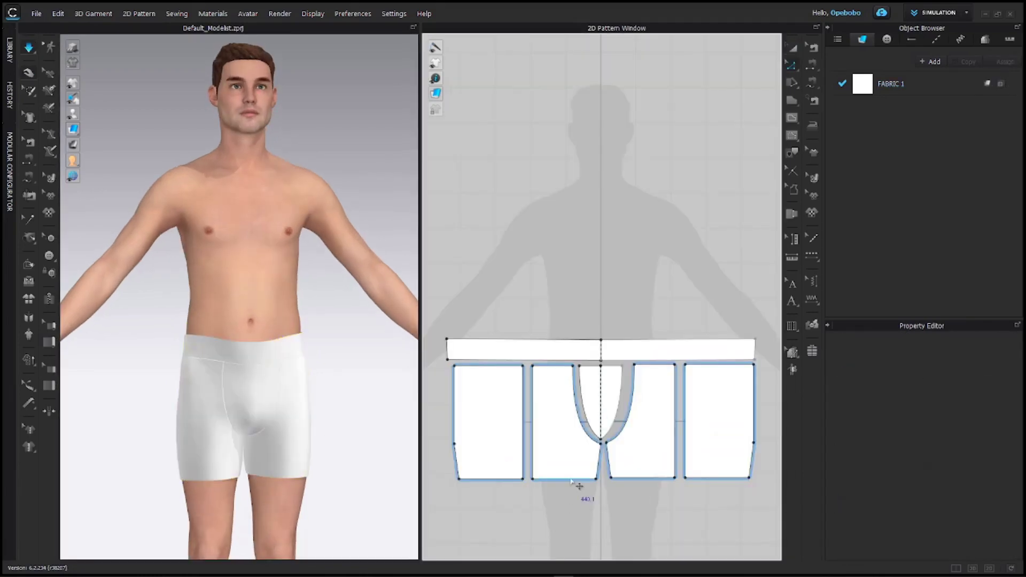
left_click_drag(571, 480, 571, 460)
right_click_drag(224, 415, 386, 414)
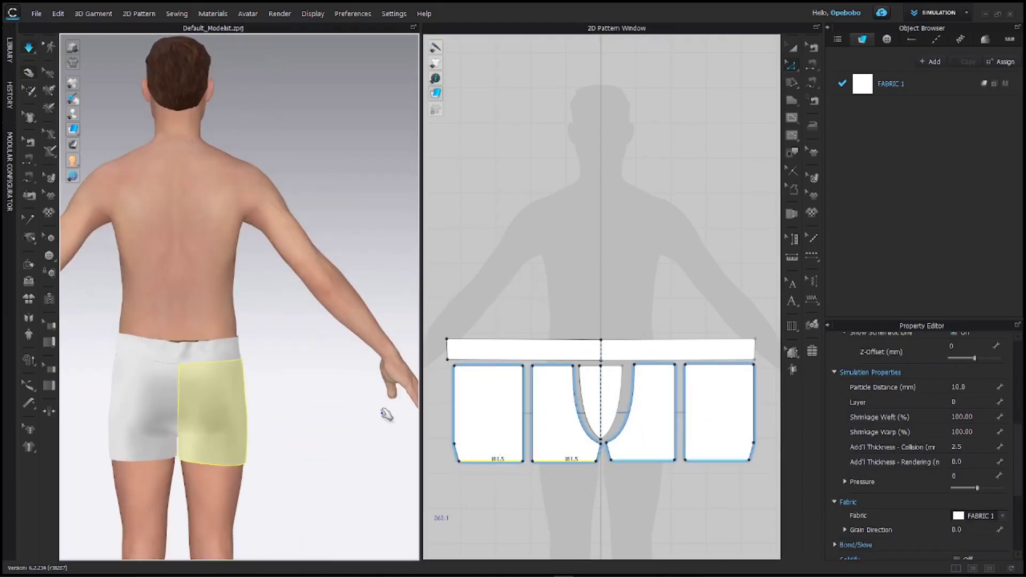
scroll(495, 364, "up", 2)
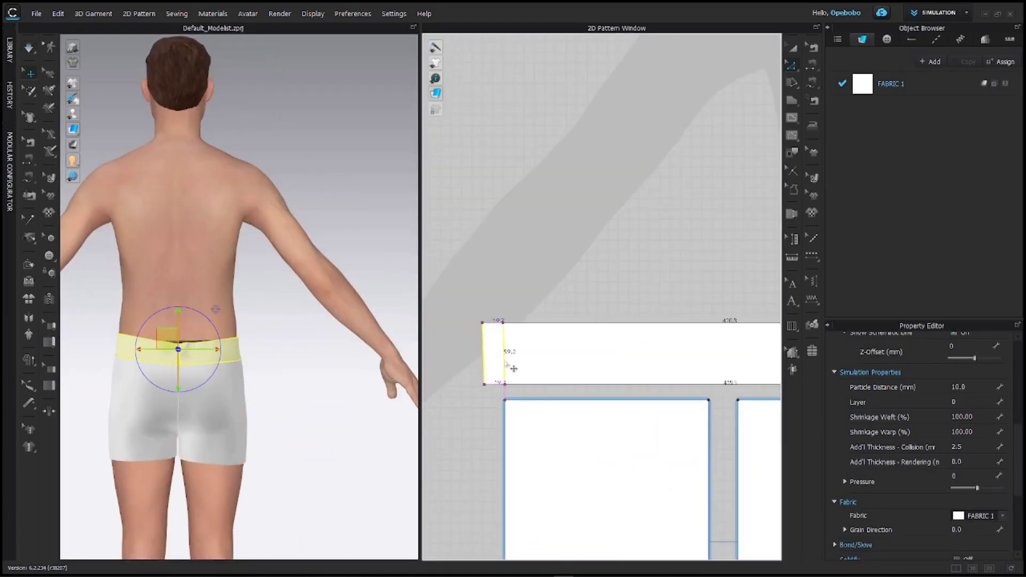
scroll(494, 367, "down", 4)
Orbit around the waistband and torso to inspect the finer drape from front and back.
right_click_drag(212, 360, 211, 429)
scroll(210, 429, "up", 3)
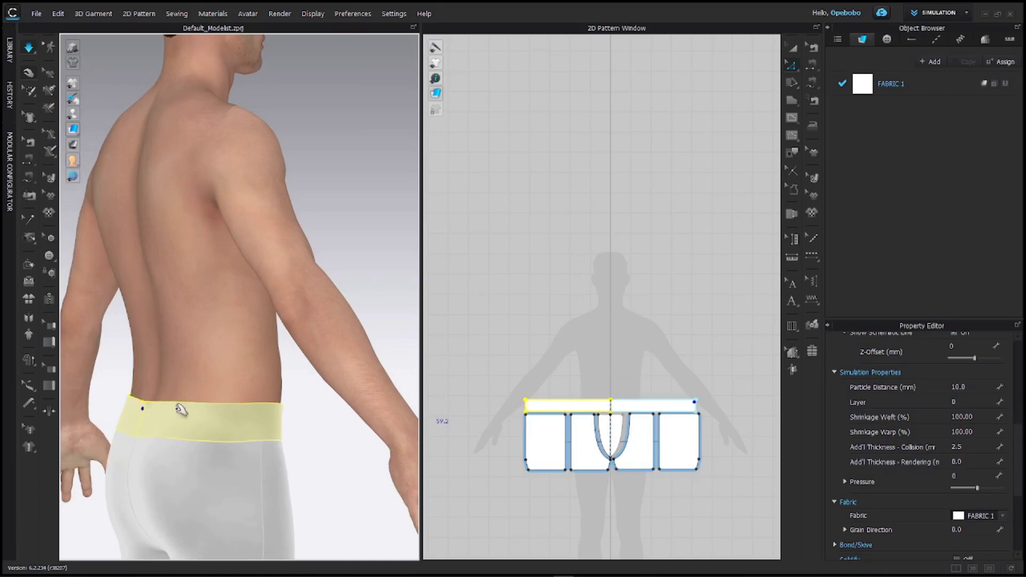
mouse_move(141, 407)
right_mouse_down()
mouse_move(268, 403)
mouse_move(290, 359)
right_mouse_up()
scroll(324, 423, "up", 2)
right_click_drag(324, 423, 213, 428)
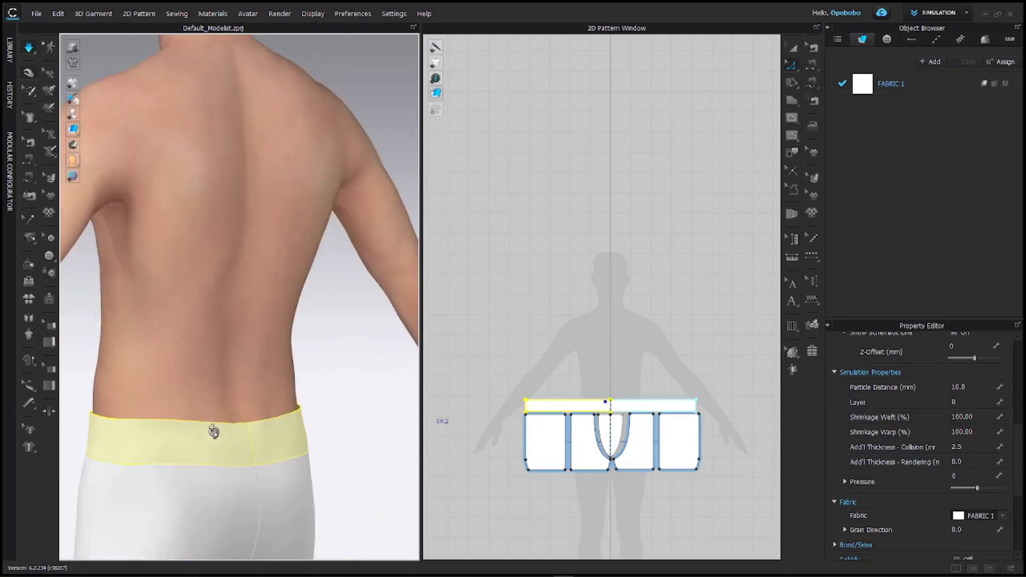
scroll(277, 432, "up", 2)
scroll(206, 392, "down", 2)
mouse_move(84, 445)
right_mouse_down()
mouse_move(206, 392)
mouse_move(259, 415)
right_mouse_up()
scroll(258, 415, "up", 2)
left_click(88, 299)
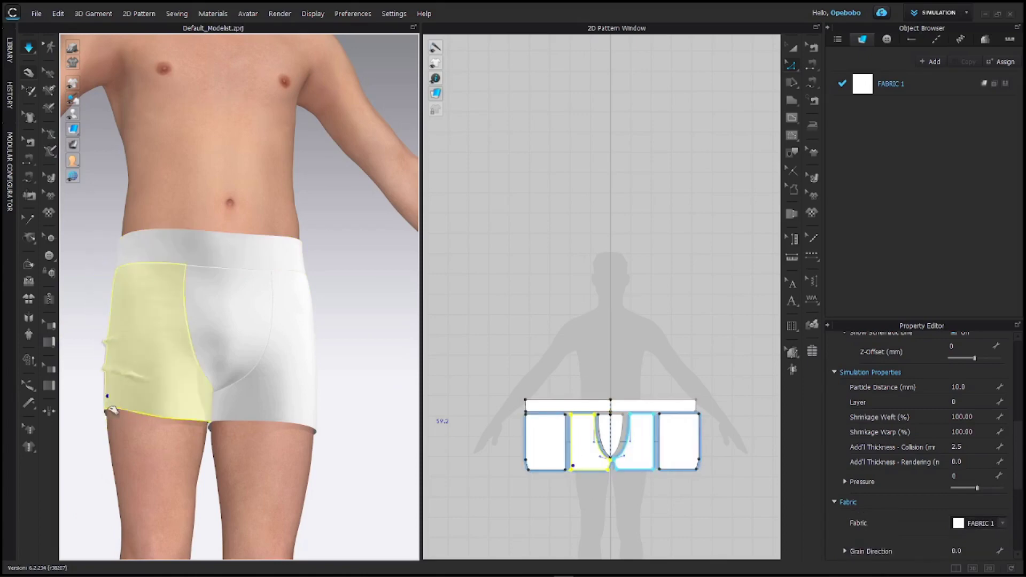
mouse_move(121, 268)
right_mouse_down()
mouse_move(110, 352)
mouse_move(252, 355)
right_mouse_up()
left_click_drag(262, 249, 283, 177)
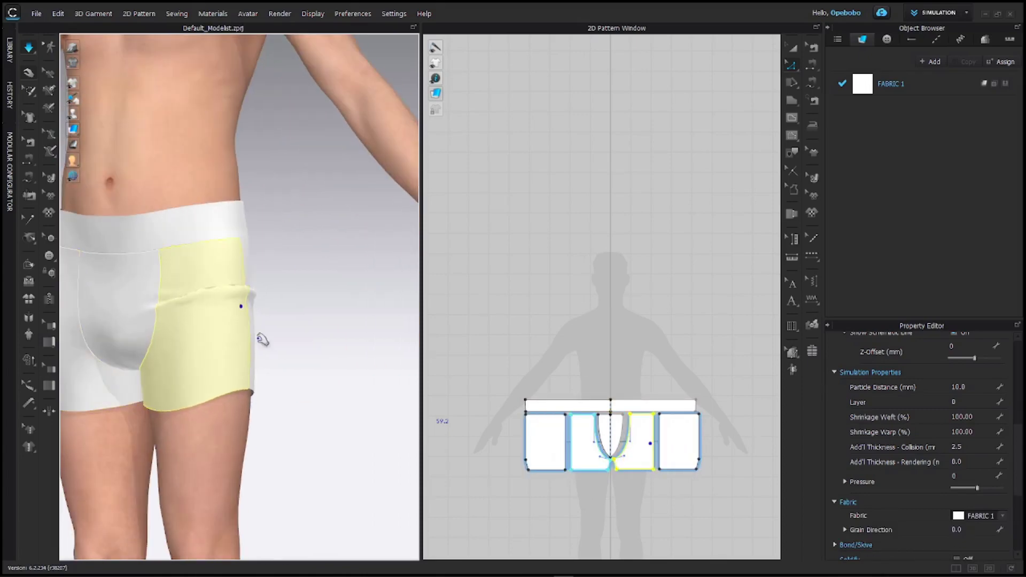
right_click_drag(262, 339, 146, 370)
left_click_drag(147, 370, 185, 372)
mouse_move(189, 390)
right_mouse_down()
mouse_move(171, 424)
mouse_move(243, 407)
right_mouse_up()
left_click_drag(243, 407, 251, 417)
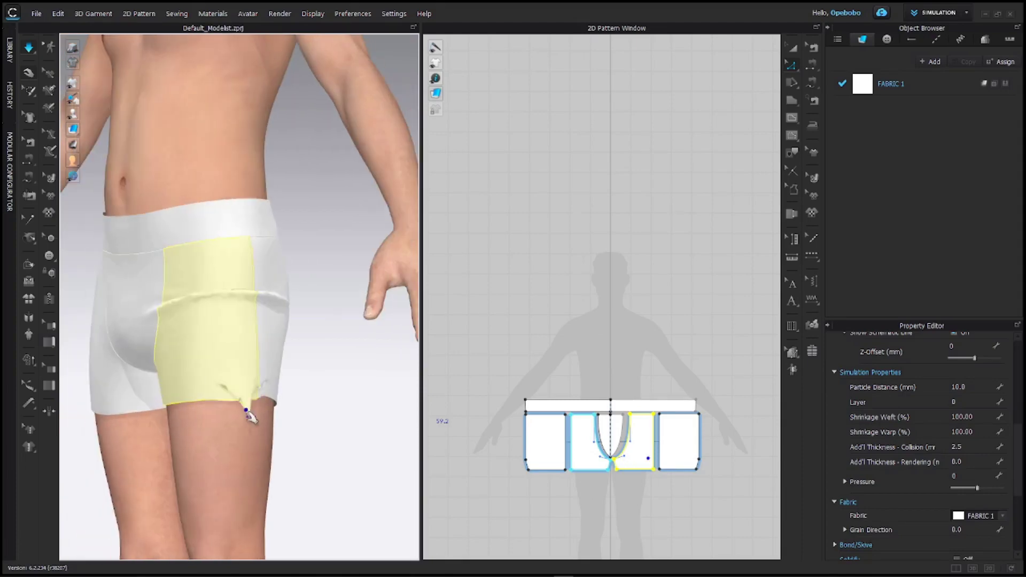
mouse_move(167, 326)
right_mouse_down()
mouse_move(254, 363)
mouse_move(263, 344)
mouse_move(291, 343)
mouse_move(320, 374)
mouse_move(193, 373)
mouse_move(295, 371)
mouse_move(297, 355)
mouse_move(263, 407)
mouse_move(319, 399)
right_mouse_up()
mouse_move(285, 453)
right_mouse_down()
mouse_move(225, 415)
mouse_move(214, 350)
mouse_move(194, 379)
mouse_move(188, 340)
right_mouse_up()
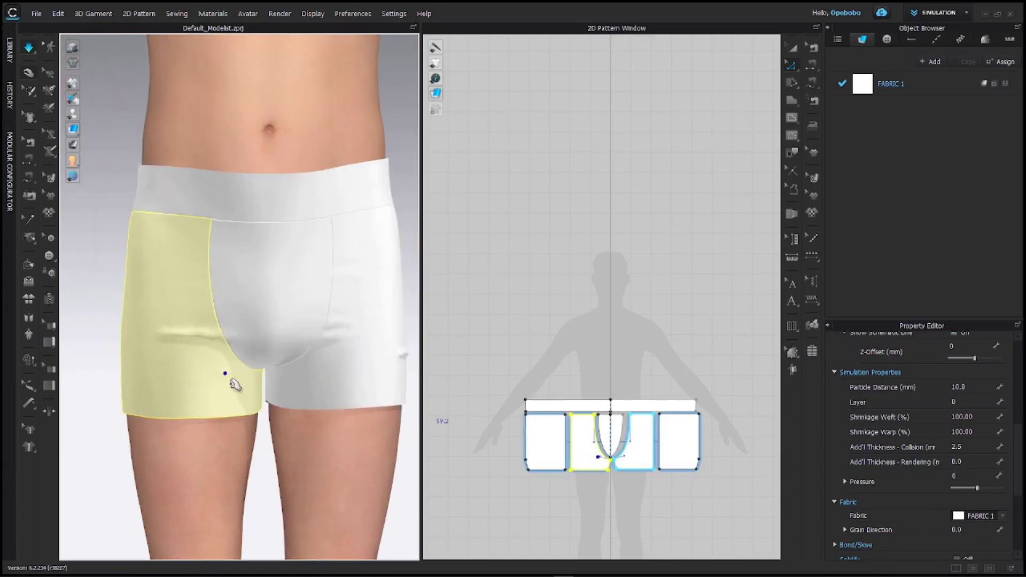
scroll(222, 404, "down", 2)
left_click_drag(229, 343, 262, 297)
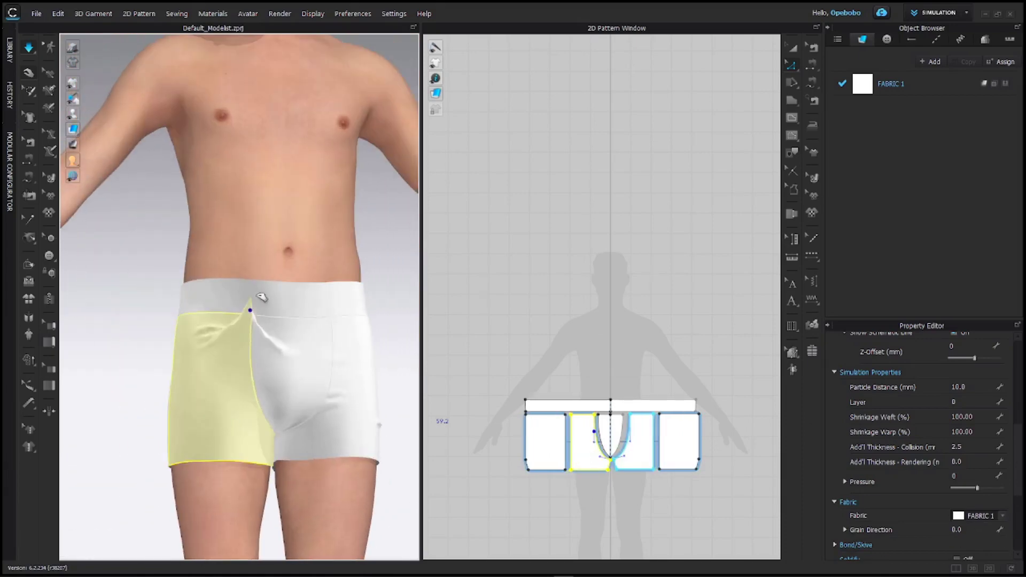
mouse_move(264, 451)
right_mouse_down()
mouse_move(298, 424)
mouse_move(210, 531)
right_mouse_up()
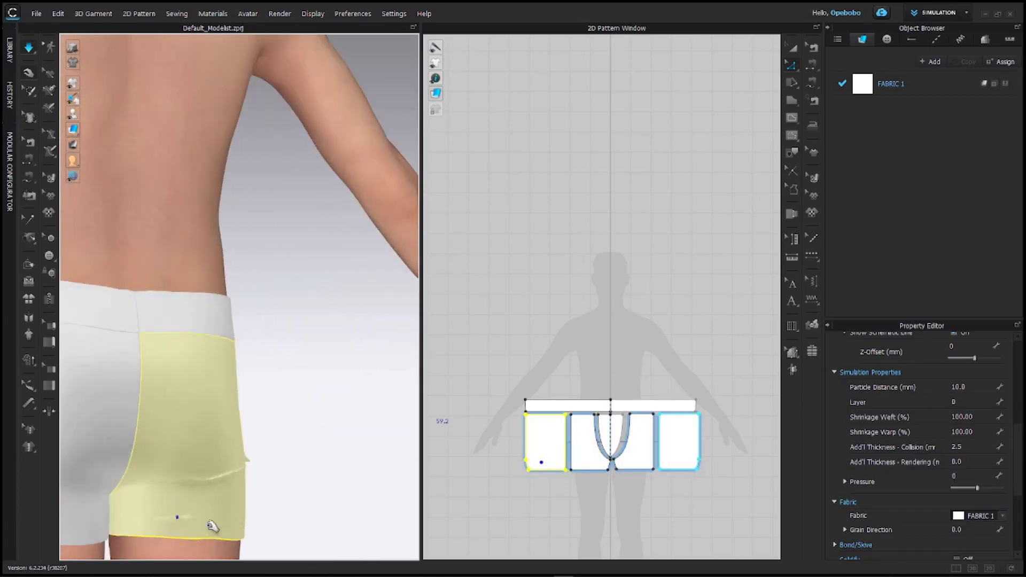
mouse_move(293, 518)
right_mouse_down()
mouse_move(335, 485)
mouse_move(280, 500)
mouse_move(302, 481)
mouse_move(344, 344)
mouse_move(336, 393)
right_mouse_up()
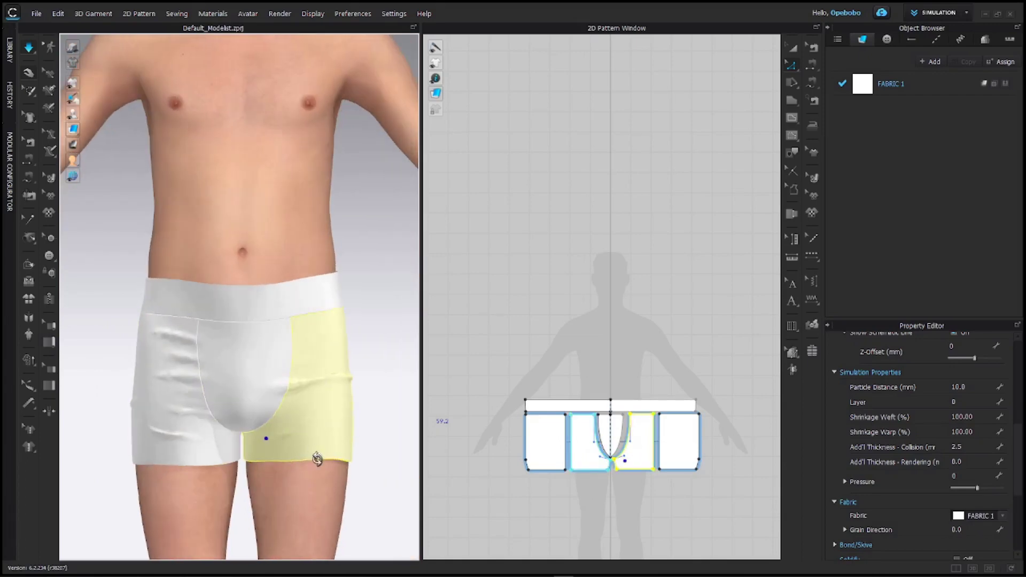
mouse_move(317, 458)
right_mouse_down()
mouse_move(364, 395)
mouse_move(318, 417)
mouse_move(343, 454)
mouse_move(321, 463)
mouse_move(332, 470)
mouse_move(348, 467)
mouse_move(323, 451)
mouse_move(330, 434)
mouse_move(304, 399)
right_mouse_up()
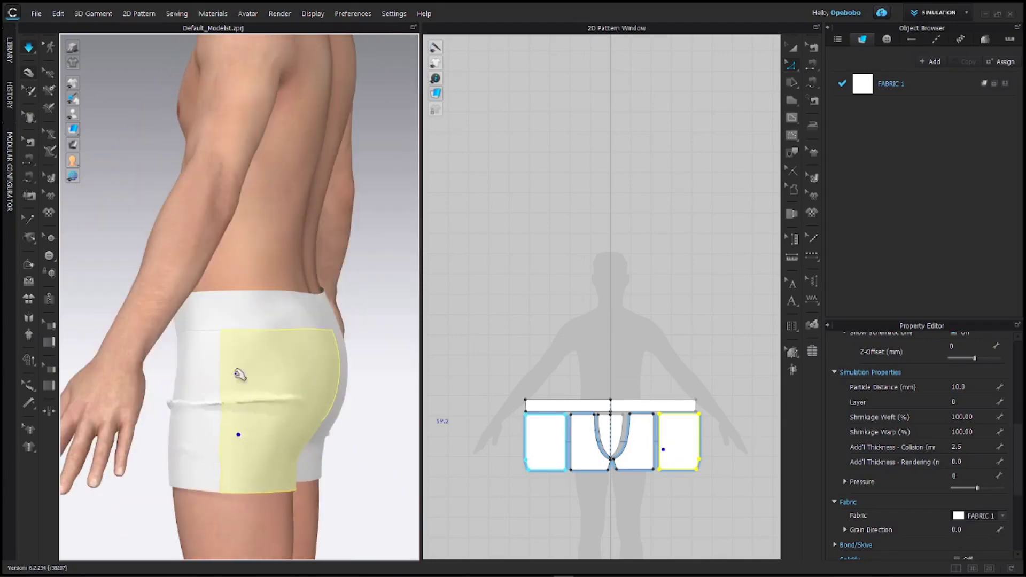
mouse_move(240, 375)
right_mouse_down()
mouse_move(264, 424)
mouse_move(224, 383)
mouse_move(209, 401)
mouse_move(311, 394)
right_mouse_up()
left_click(264, 424)
left_click(281, 394)
scroll(238, 350, "up", 3)
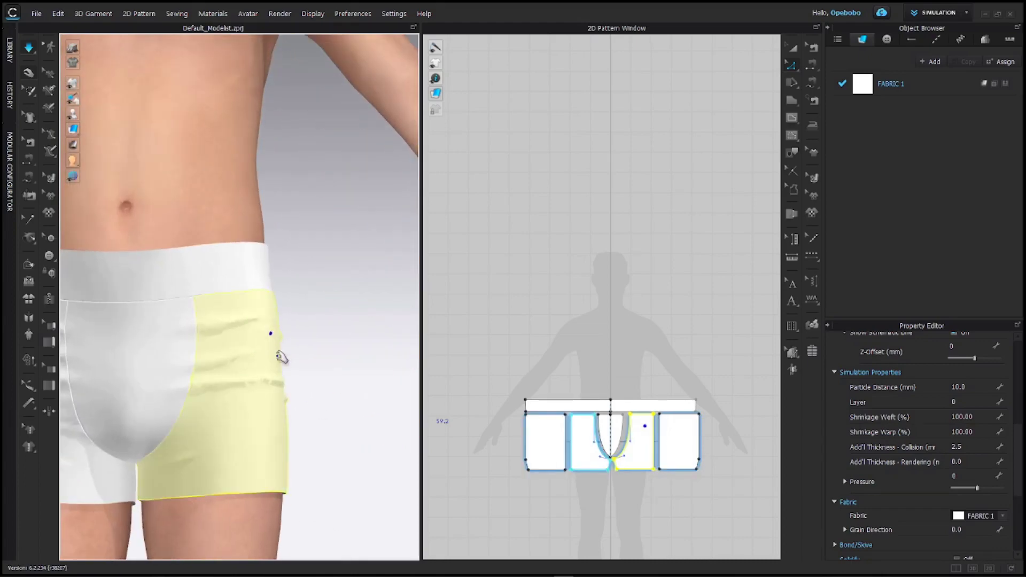
right_click_drag(282, 437, 274, 412)
left_click(274, 412)
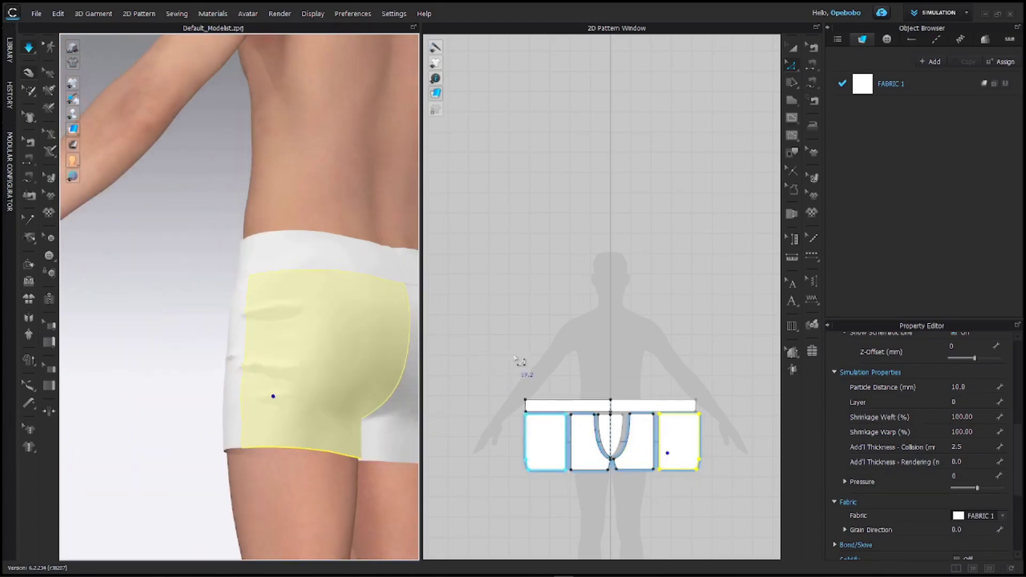
key("a")
key("ctrl+a")
scroll(909, 481, "down", 3)
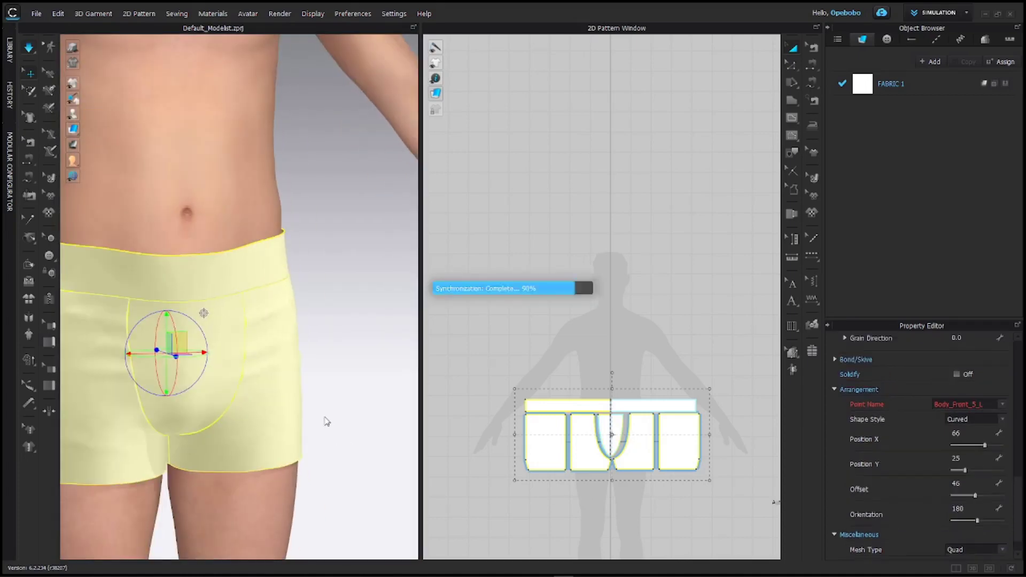
Orbit around the avatar to check the shorts from angled and rear views.
mouse_move(314, 375)
right_mouse_down()
mouse_move(273, 419)
mouse_move(213, 414)
mouse_move(347, 336)
mouse_move(235, 401)
mouse_move(312, 371)
right_mouse_up()
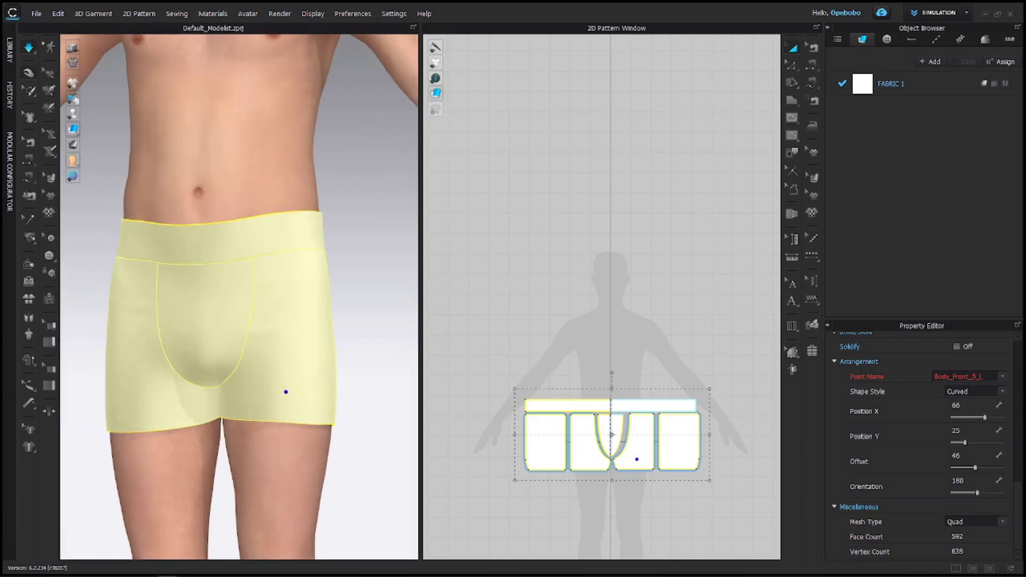
right_click_drag(208, 232, 100, 359)
mouse_move(100, 328)
right_mouse_down()
mouse_move(119, 389)
mouse_move(172, 351)
mouse_move(151, 417)
mouse_move(192, 443)
mouse_move(264, 419)
mouse_move(305, 435)
mouse_move(250, 345)
right_mouse_up()
mouse_move(294, 396)
right_mouse_down()
mouse_move(289, 426)
mouse_move(312, 394)
mouse_move(367, 419)
mouse_move(319, 458)
mouse_move(339, 458)
mouse_move(298, 408)
mouse_move(105, 371)
mouse_move(166, 342)
right_mouse_up()
Drag the waistband pattern's top-left corner right to slant its upper edge.
left_click(540, 343)
scroll(540, 344, "up", 5)
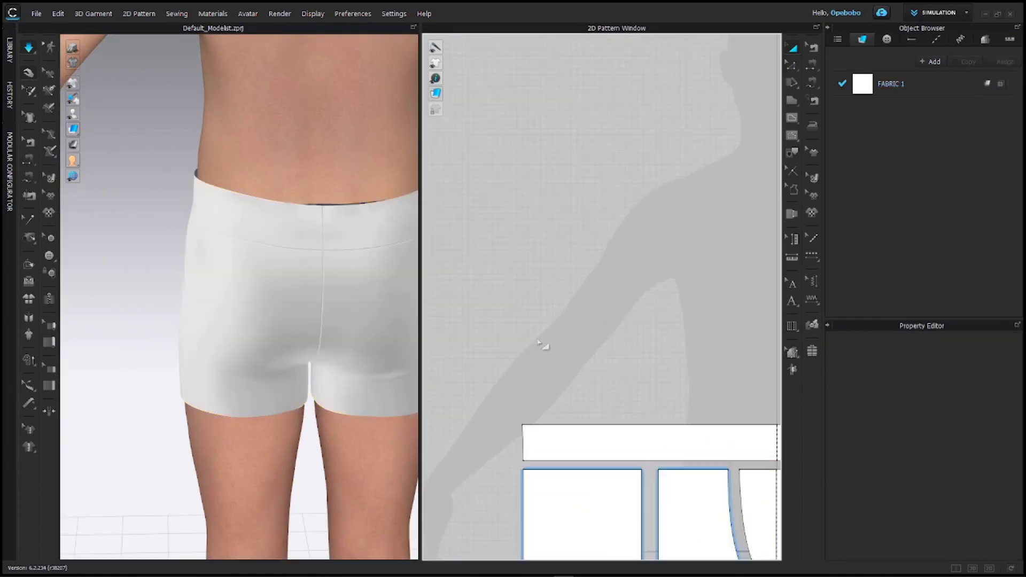
left_click(529, 428)
left_click_drag(523, 426, 538, 427)
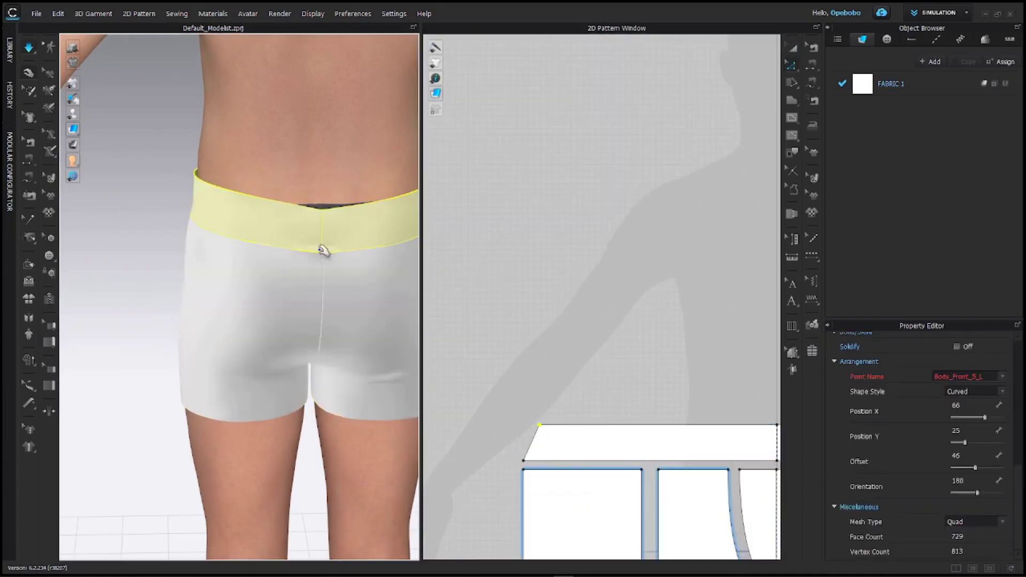
left_click(551, 399)
scroll(550, 423, "up", 3)
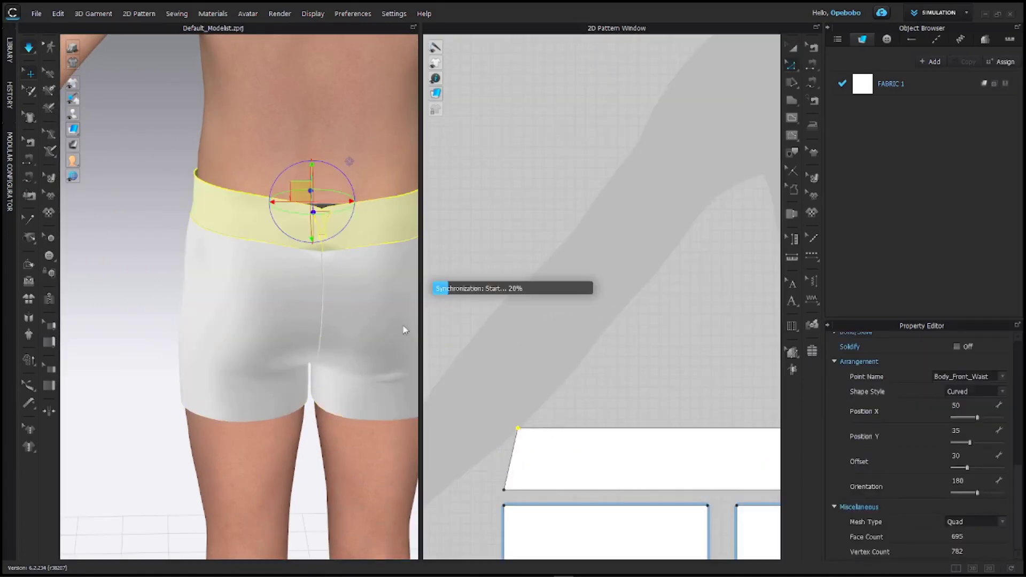
Move the waistband's top-left corner back left and check the band from the side.
left_click(344, 184)
mouse_move(343, 172)
right_mouse_down()
mouse_move(390, 229)
mouse_move(255, 239)
mouse_move(394, 238)
mouse_move(321, 237)
right_mouse_up()
left_click_drag(517, 427, 513, 436)
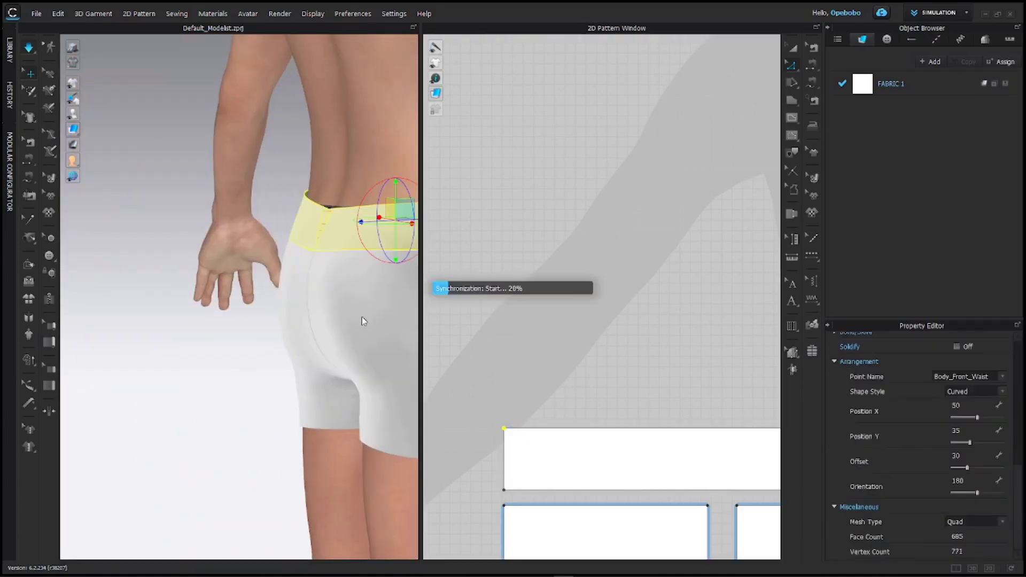
mouse_move(362, 316)
right_mouse_down()
mouse_move(339, 247)
mouse_move(110, 298)
mouse_move(220, 339)
mouse_move(229, 263)
mouse_move(356, 286)
right_mouse_up()
left_click(335, 220)
left_click(671, 385)
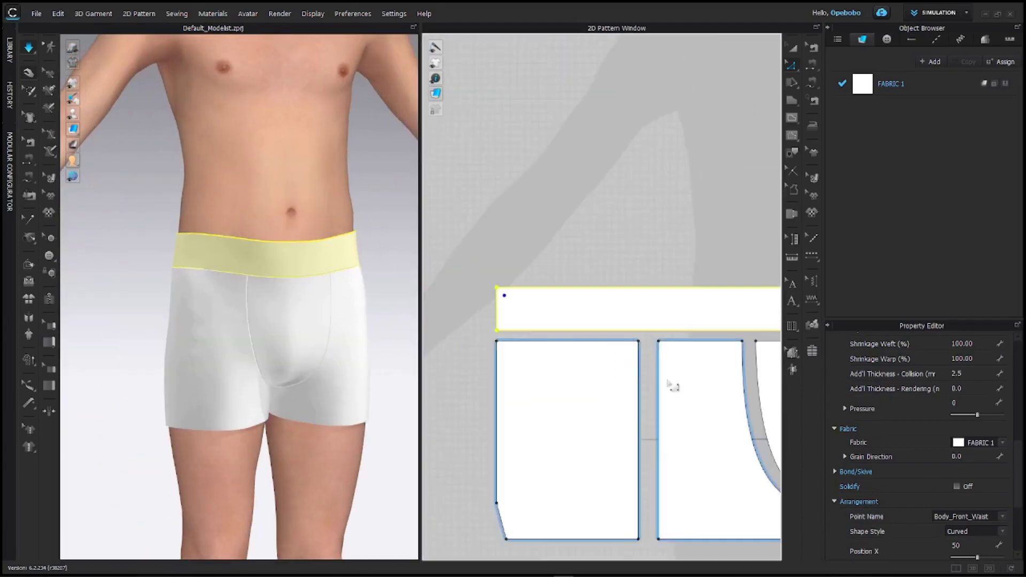
scroll(700, 279, "up", 3)
Cut & Sew the front pattern along its centre line, then orbit to inspect the seam.
scroll(701, 280, "up", 2)
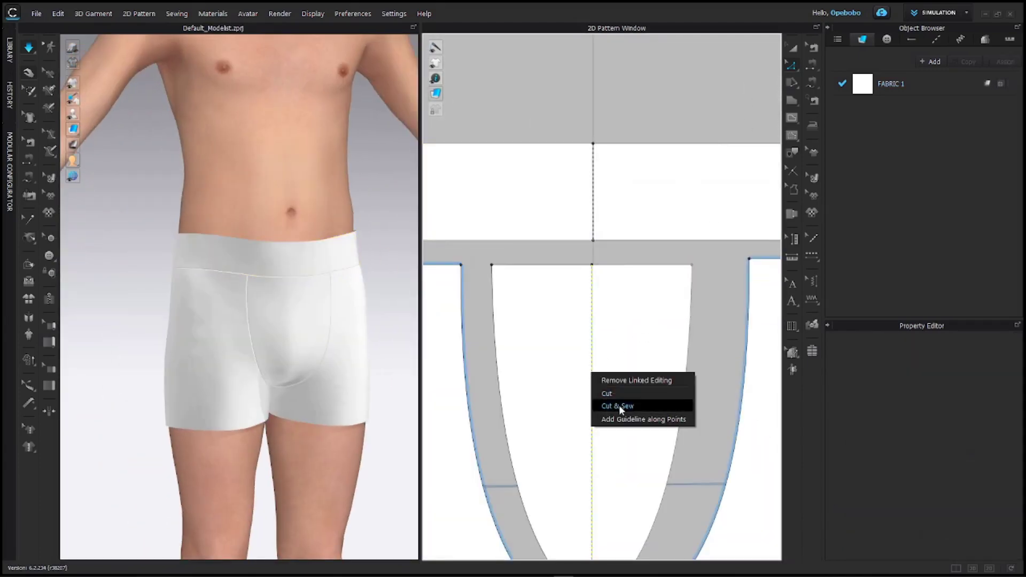
left_click(619, 405)
scroll(335, 150, "up", 3)
scroll(296, 356, "up", 3)
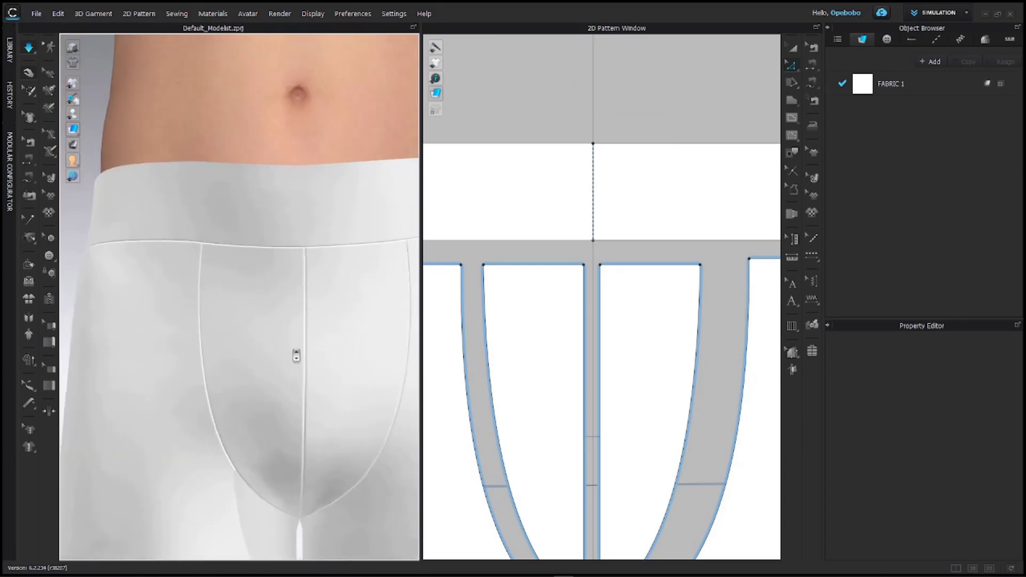
scroll(297, 356, "down", 2)
scroll(286, 342, "down", 3)
right_click_drag(197, 385, 299, 375)
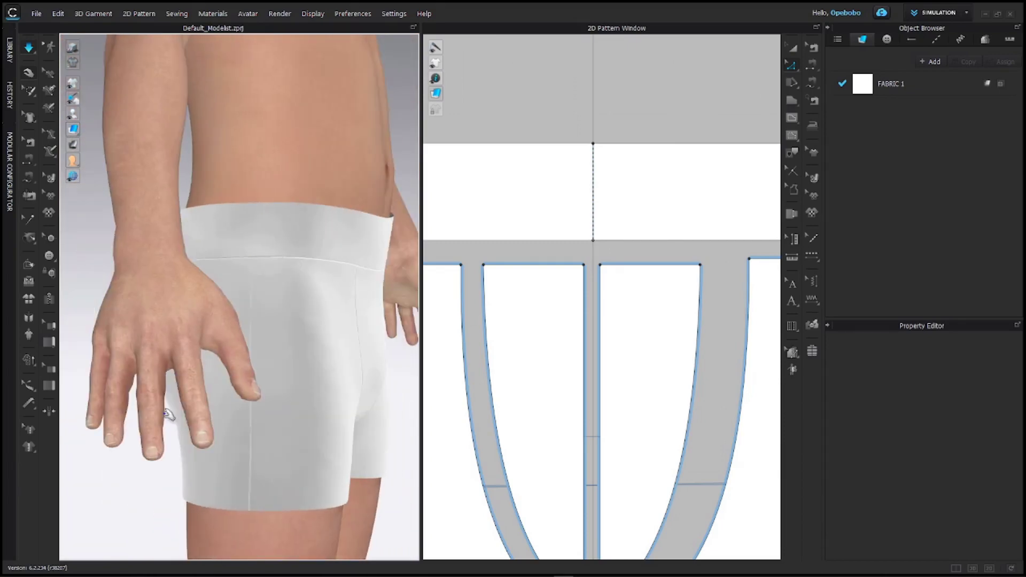
right_click_drag(304, 412, 224, 411)
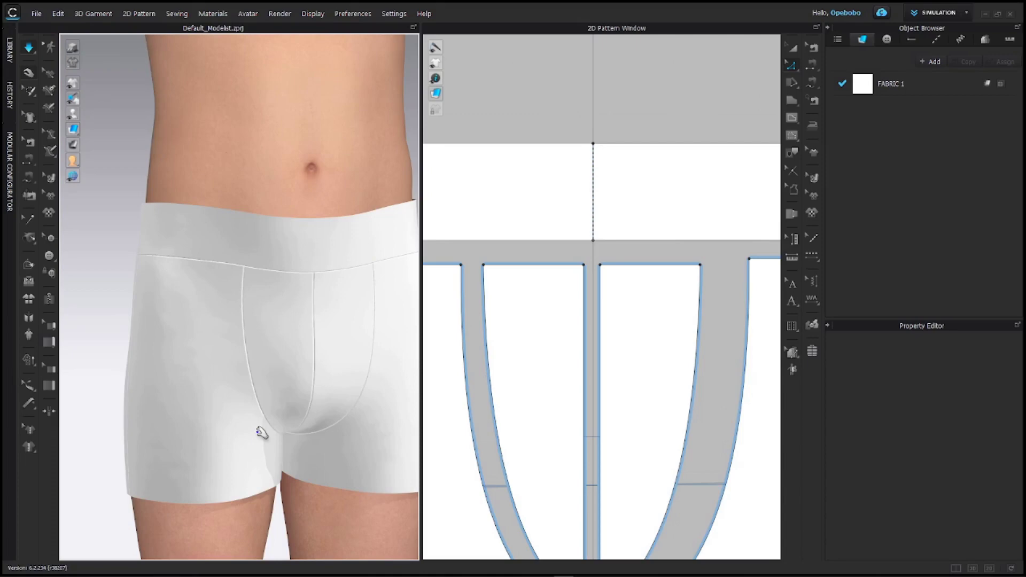
scroll(619, 380, "down", 2)
scroll(534, 446, "down", 3)
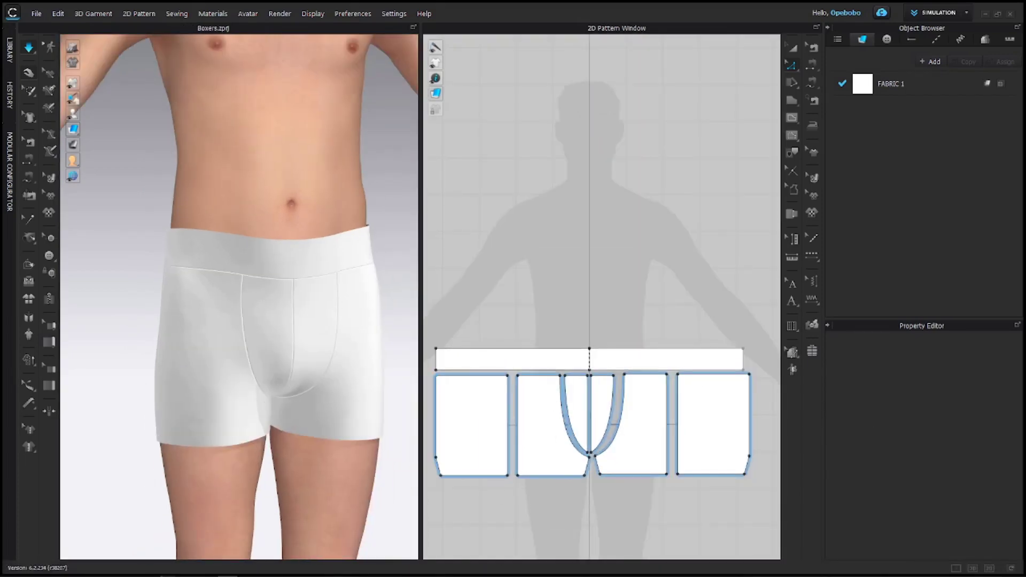
In UV Editor mode, reset UVs to the 2D arrangement and fit all UVs to 0–1.
left_click(930, 182)
right_click(529, 385)
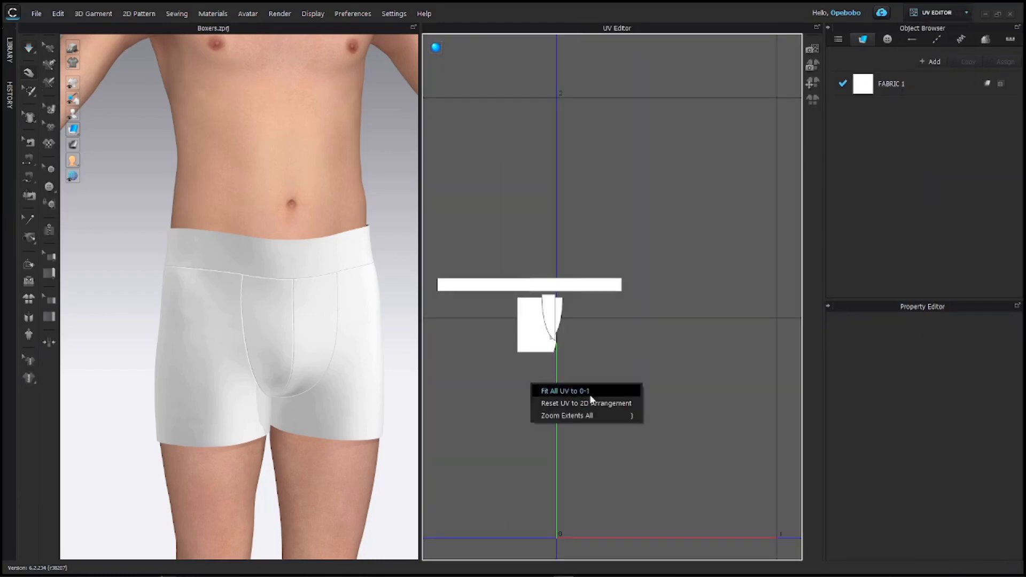
left_click(588, 402)
right_click(523, 404)
left_click(556, 425)
left_click(502, 310)
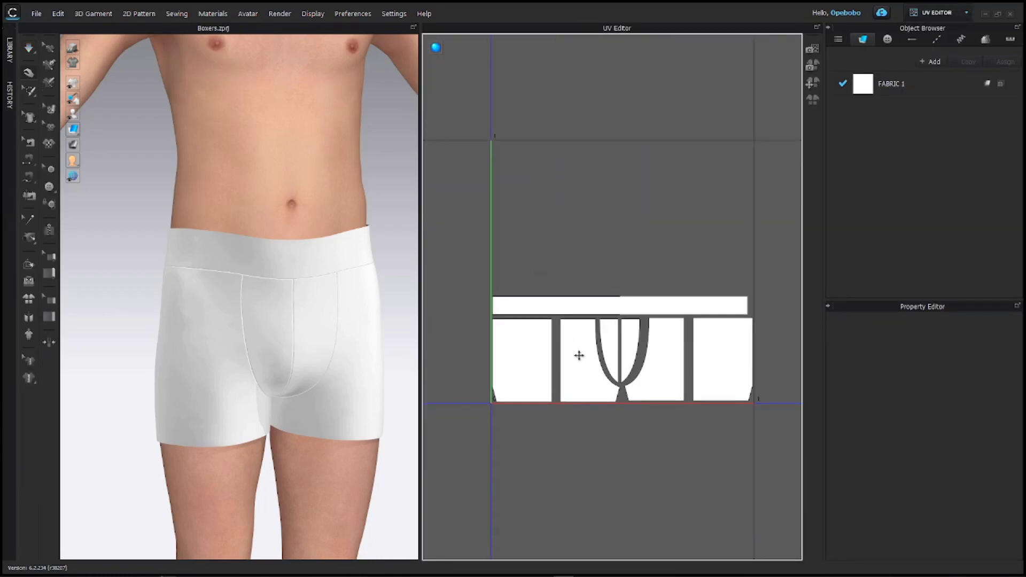
Move the leftmost and rightmost UV pieces below the others and refit everything into 0–1.
left_click_drag(511, 367, 578, 457)
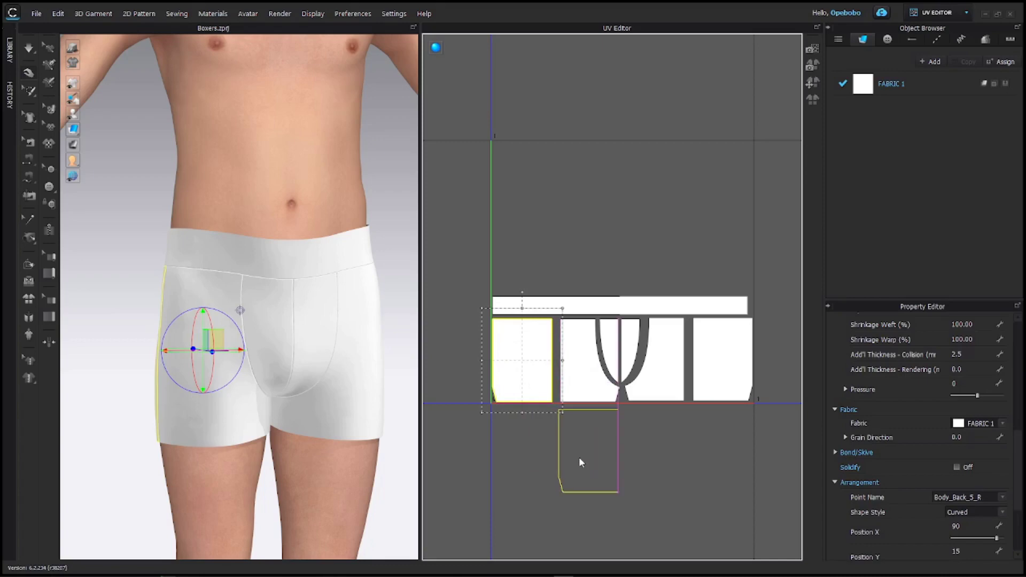
left_click_drag(734, 352, 665, 442)
left_click_drag(493, 281, 673, 424)
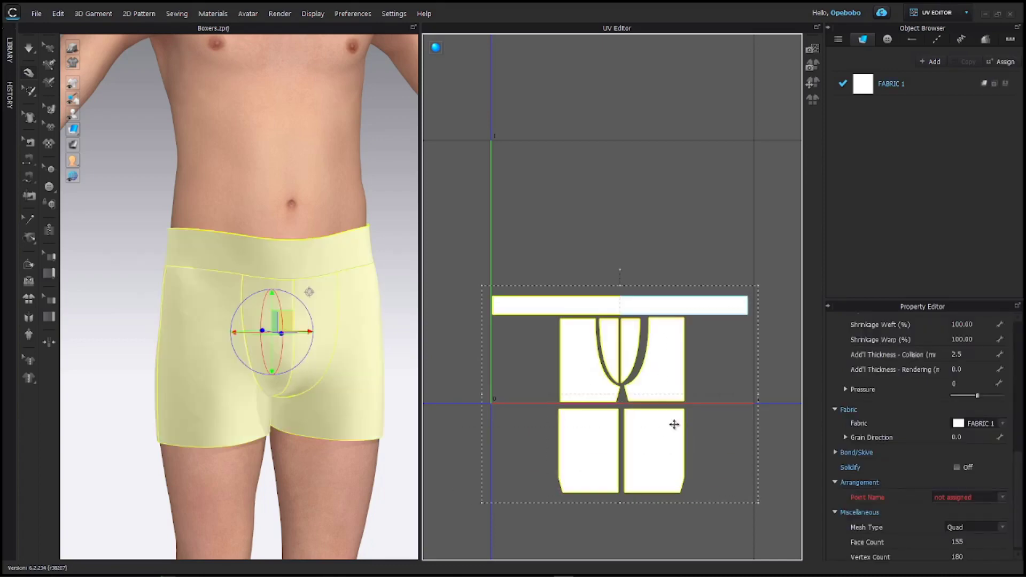
right_click(674, 424)
left_click(728, 467)
left_click(503, 306)
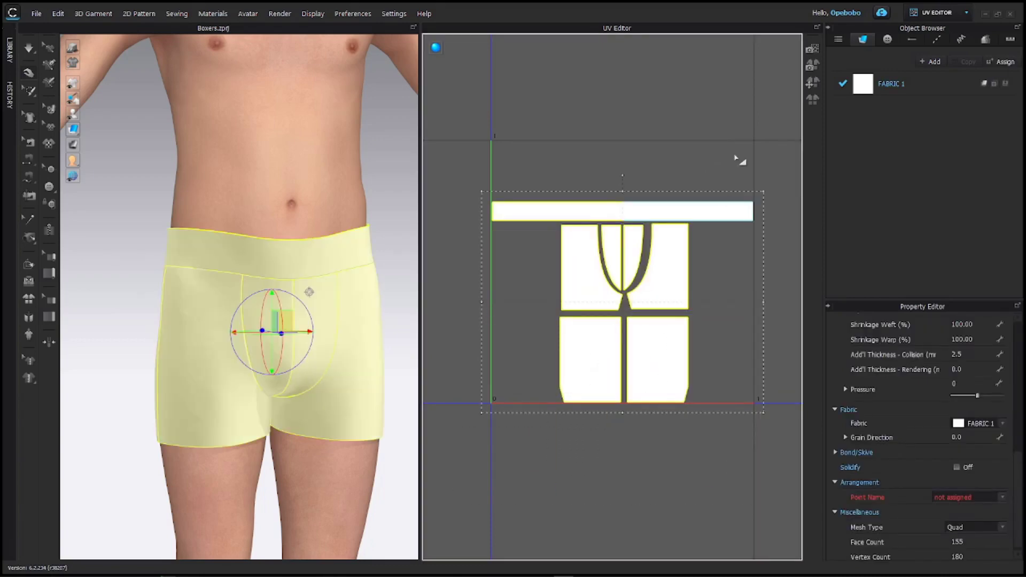
Rearrange the UV pieces into a single row and fit them into the 0–1 area.
left_click(649, 465)
right_click(649, 465)
left_click(644, 396)
right_click(644, 396)
left_click(625, 282)
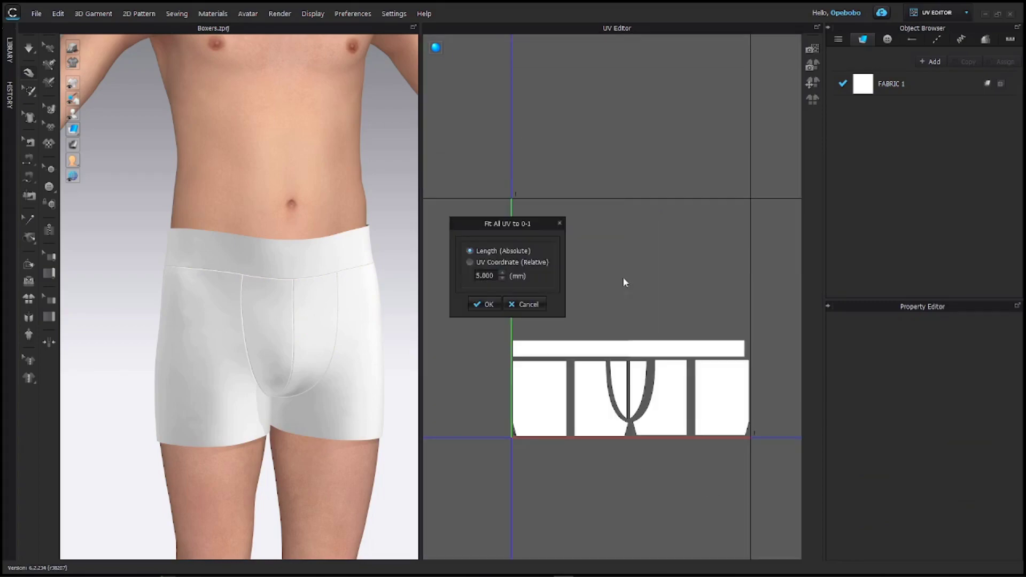
left_click(481, 302)
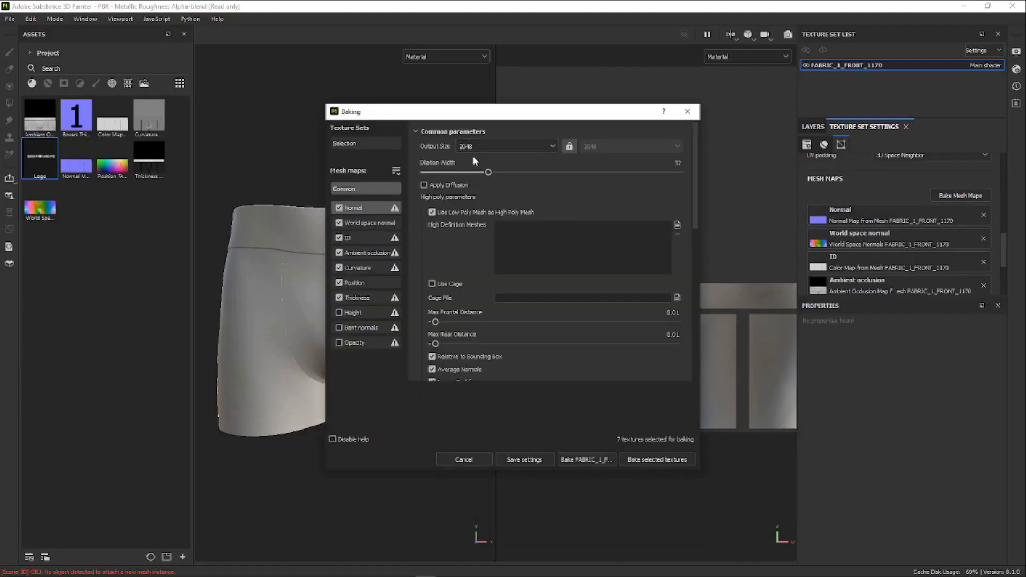
Bake the selected mesh maps and show the texture set's layer stack.
left_click(657, 460)
left_click(882, 65)
type("Boxers")
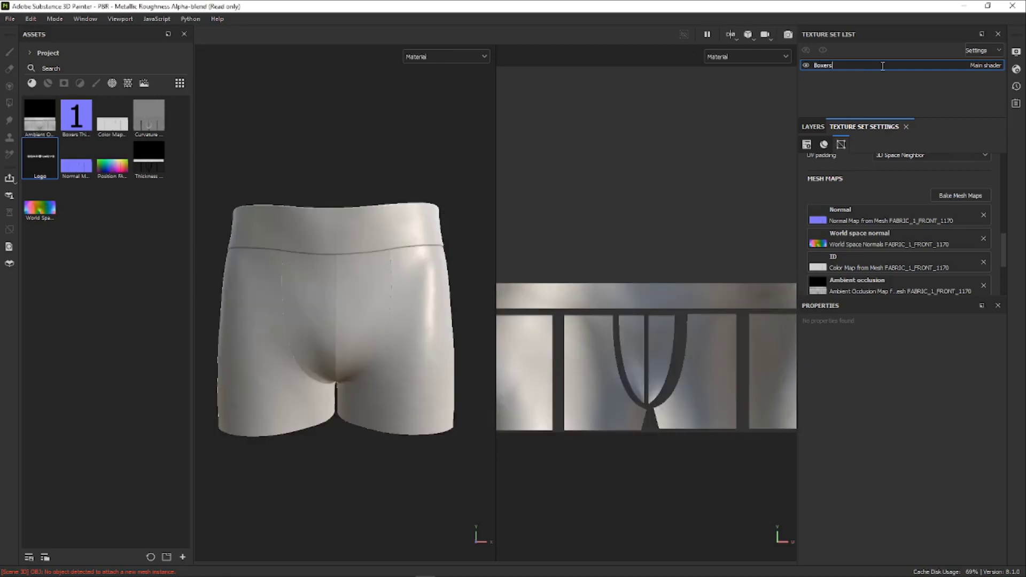
left_click(813, 127)
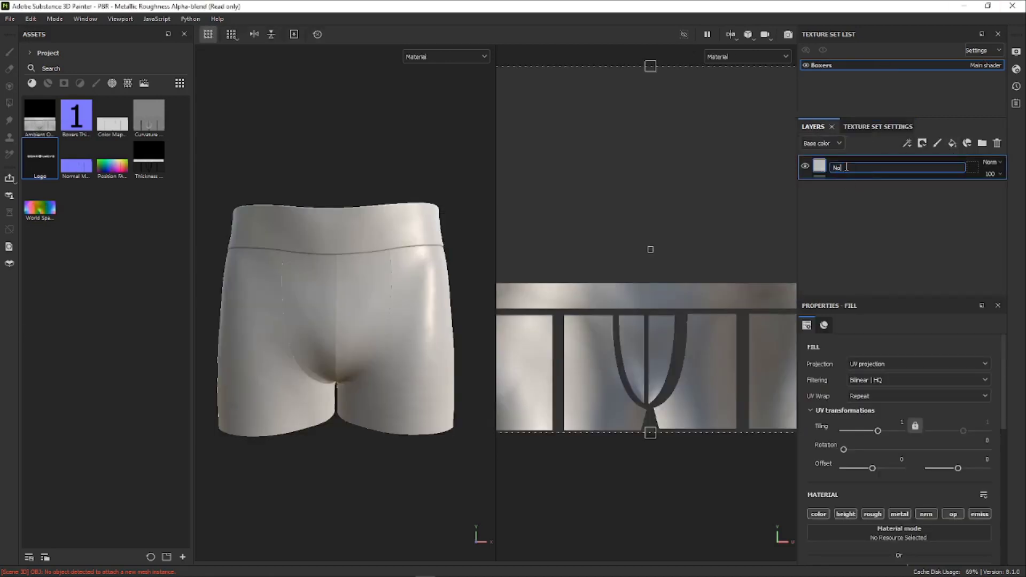
scroll(897, 454, "down", 3)
Disable all Normal fill channels except nrm and drop in the baked normal map.
left_click(818, 418)
left_click(846, 418)
left_click(900, 418)
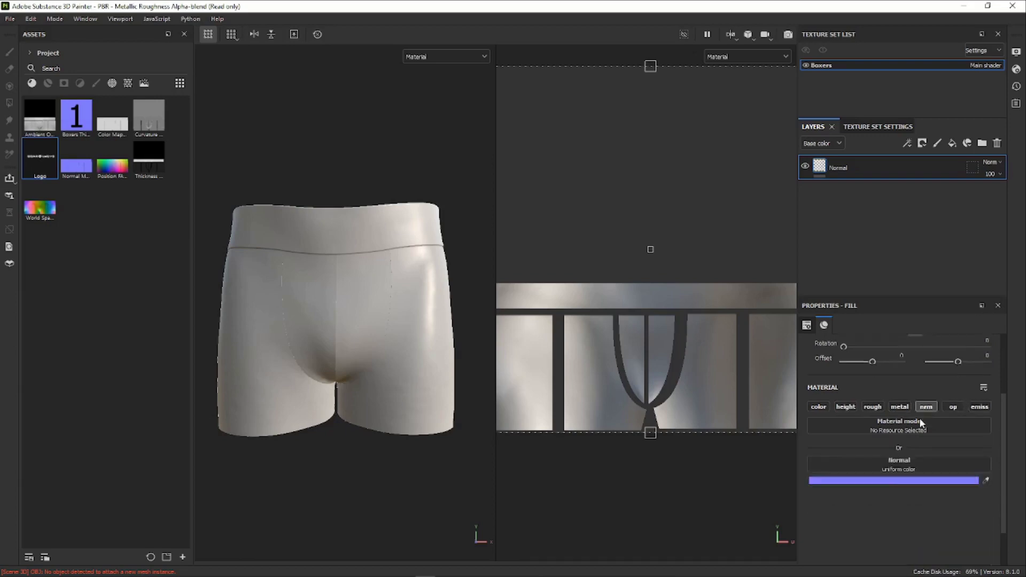
left_click_drag(71, 123, 903, 481)
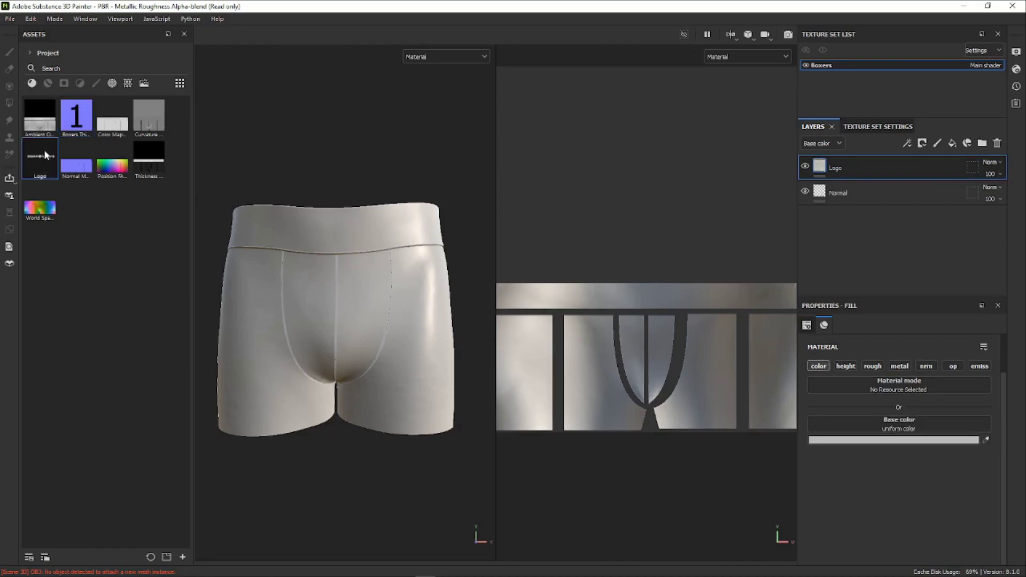
Apply the Logo texture to the fill with UV projection and squash it into a waistband strip.
left_click_drag(46, 155, 899, 424)
left_click(888, 364)
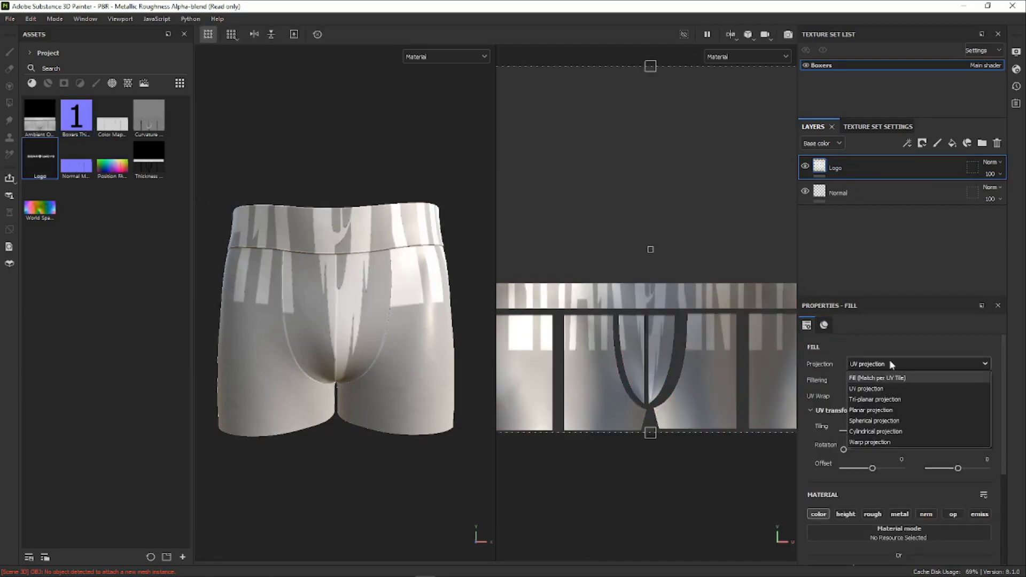
left_click(867, 388)
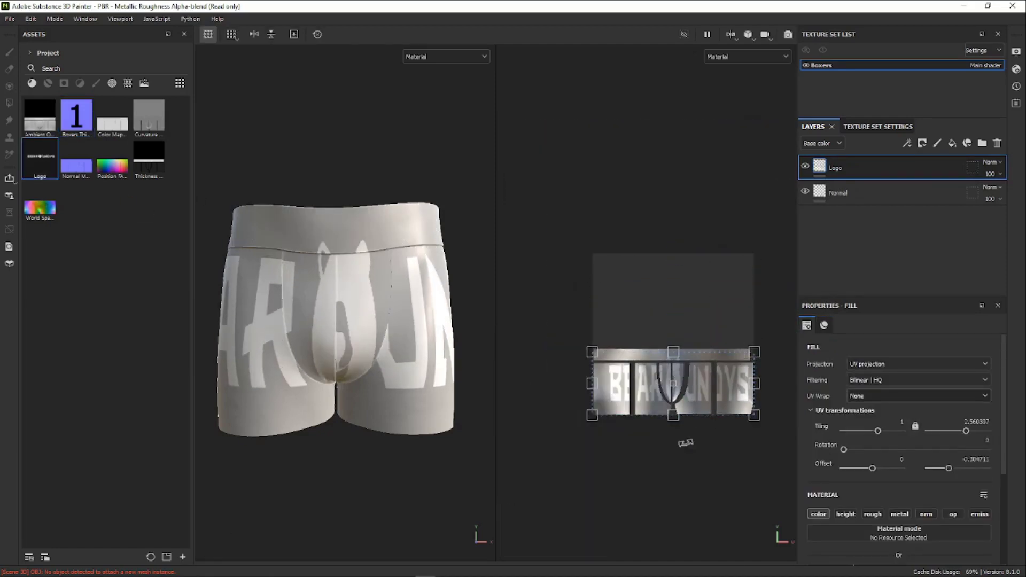
mouse_move(673, 415)
left_mouse_down()
mouse_move(673, 366)
mouse_move(662, 350)
left_mouse_up()
scroll(662, 353, "up", 2)
scroll(663, 353, "down", 2)
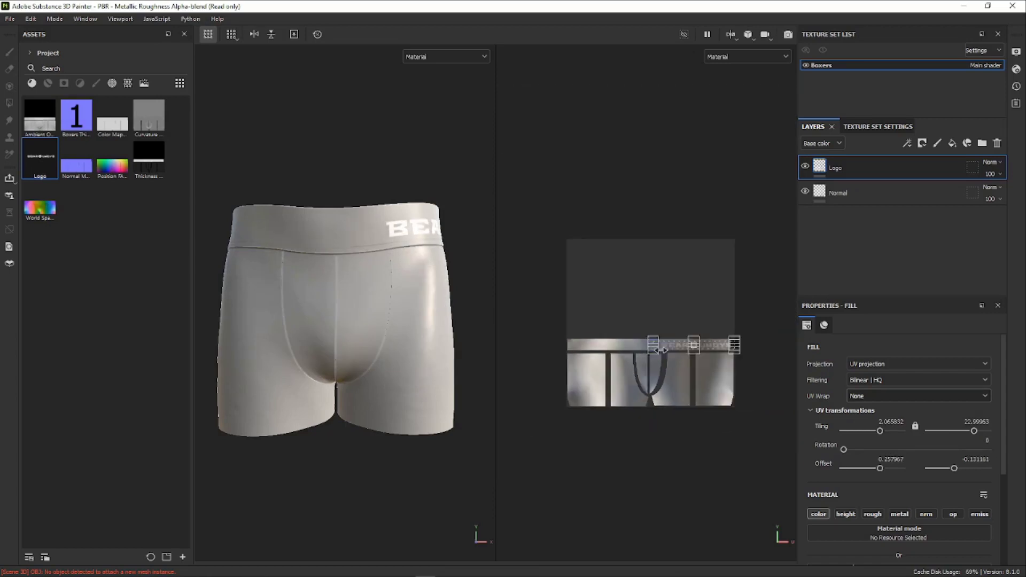
scroll(661, 350, "up", 3)
scroll(652, 367, "up", 2)
Fine-tune the logo's height and nudge it right on the waistband.
left_click_drag(684, 270, 684, 264)
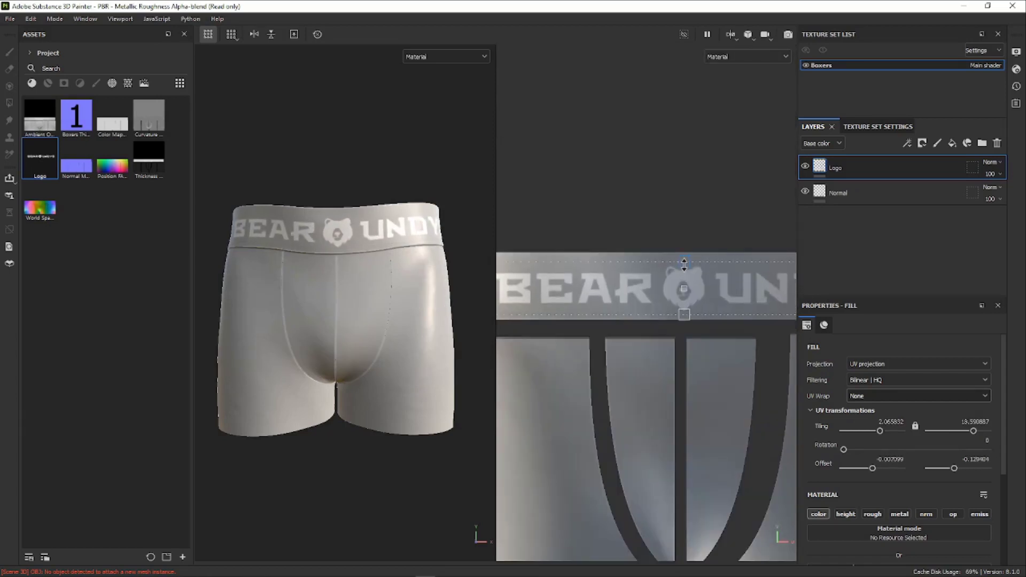
left_click_drag(688, 317, 688, 320)
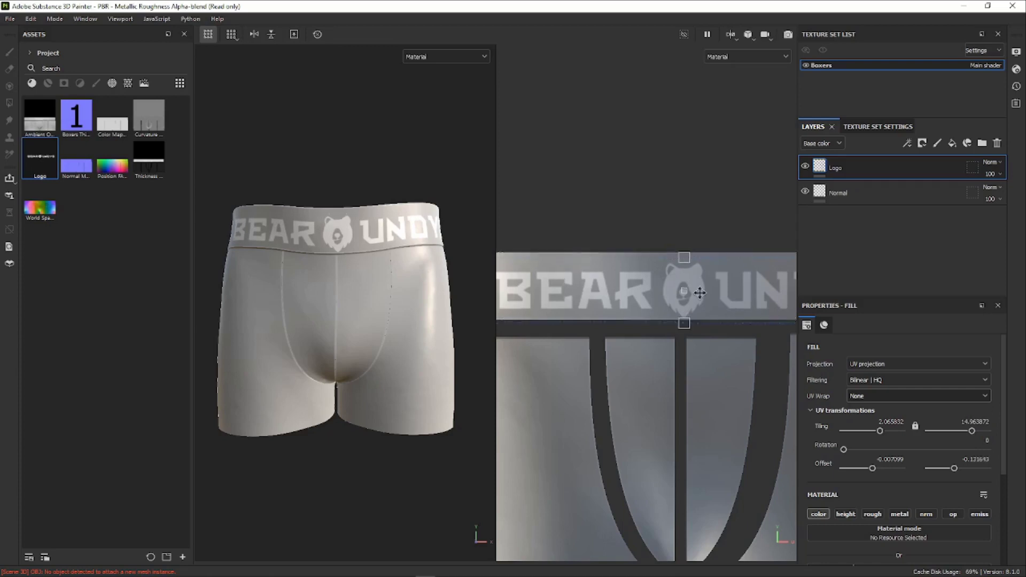
scroll(374, 342, "up", 3)
scroll(375, 342, "up", 3)
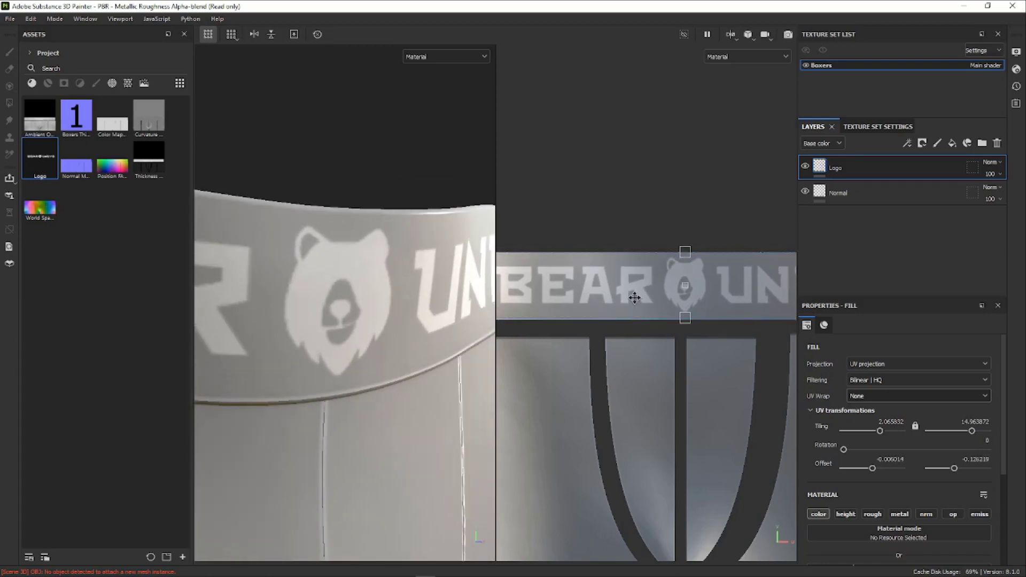
mouse_move(635, 300)
left_mouse_down()
mouse_move(637, 355)
mouse_move(638, 302)
left_mouse_up()
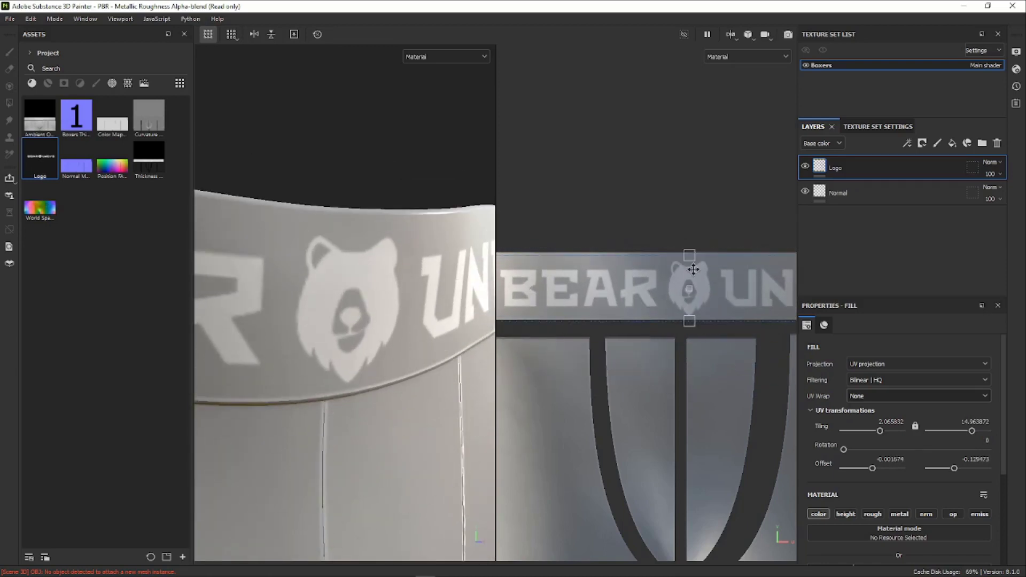
scroll(385, 352, "down", 3)
scroll(426, 385, "down", 4)
left_click_drag(685, 255, 686, 263)
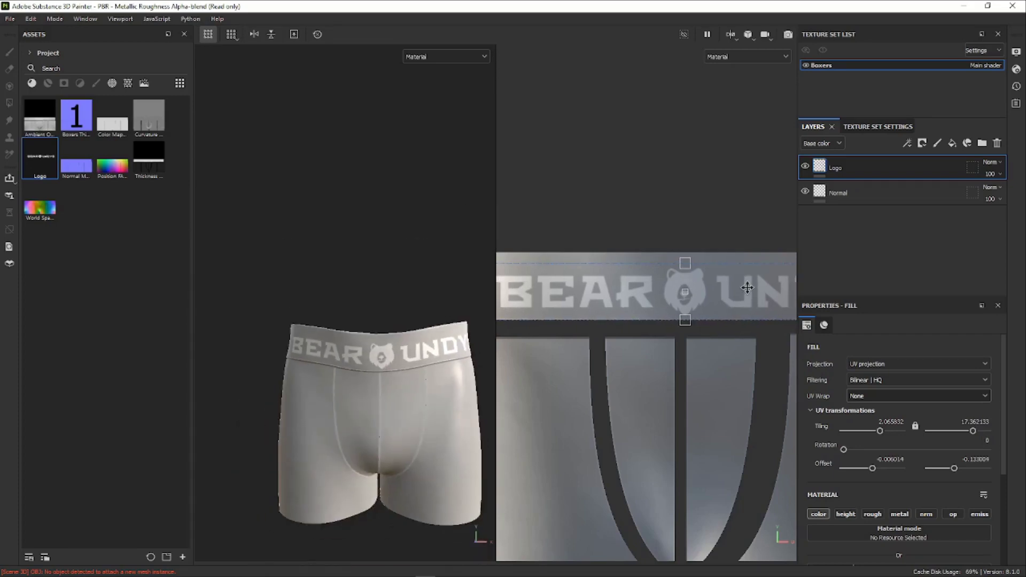
scroll(642, 374, "down", 2)
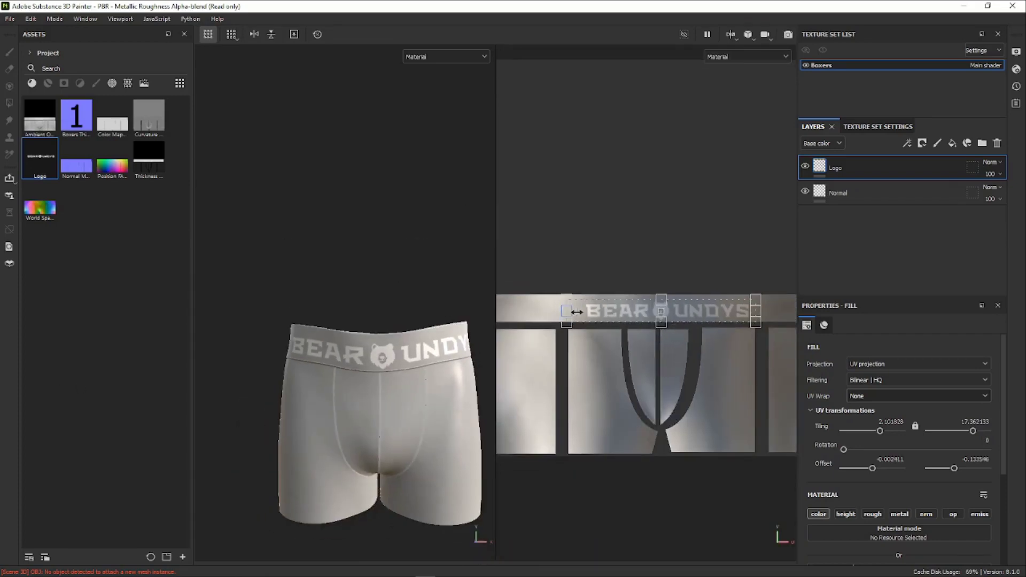
Narrow the logo and shrink its height to fit the band, then list all libraries' materials.
left_click_drag(792, 310, 621, 309)
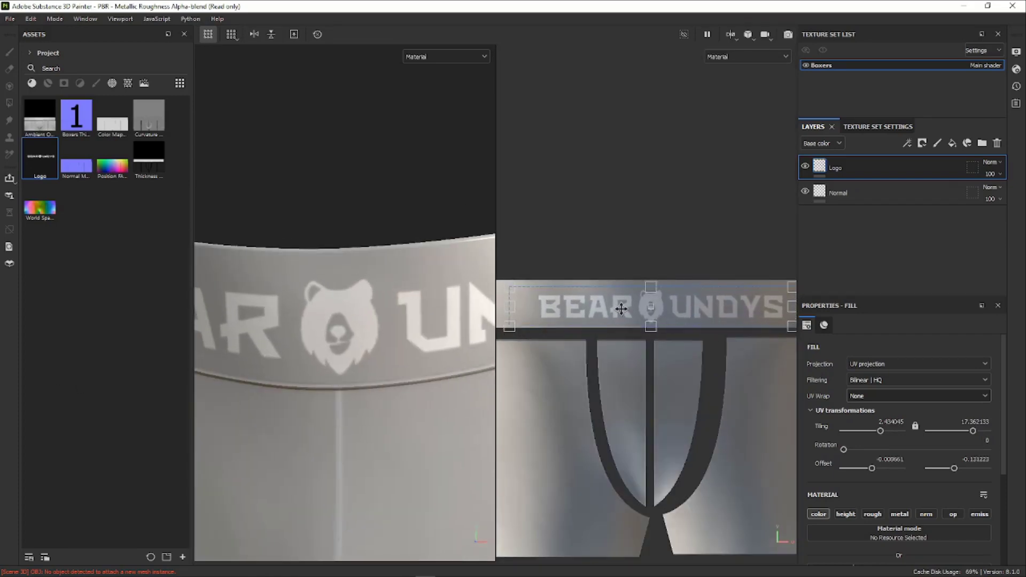
scroll(384, 379, "down", 3)
scroll(384, 379, "up", 3)
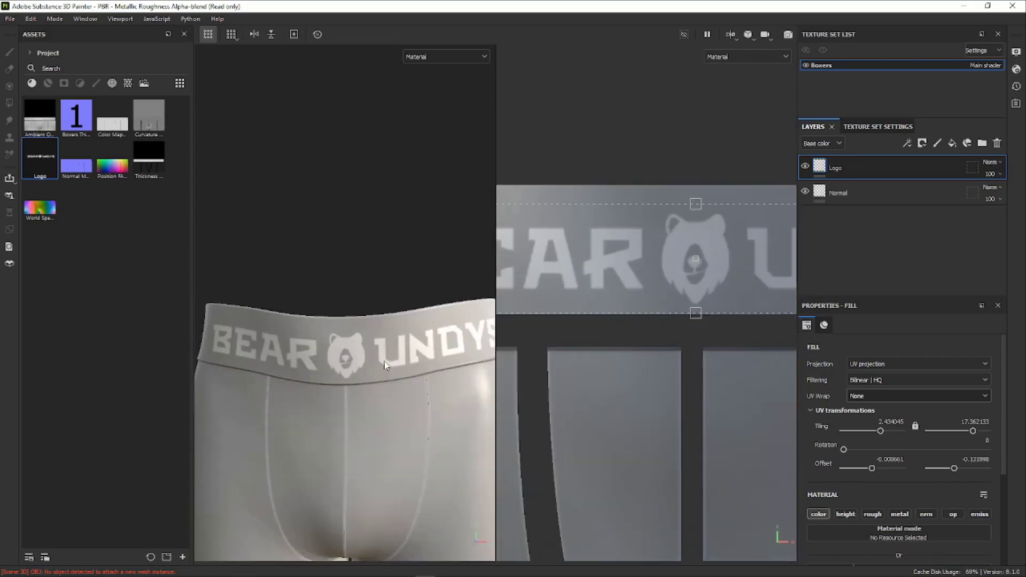
scroll(672, 386, "down", 3)
scroll(374, 401, "down", 3)
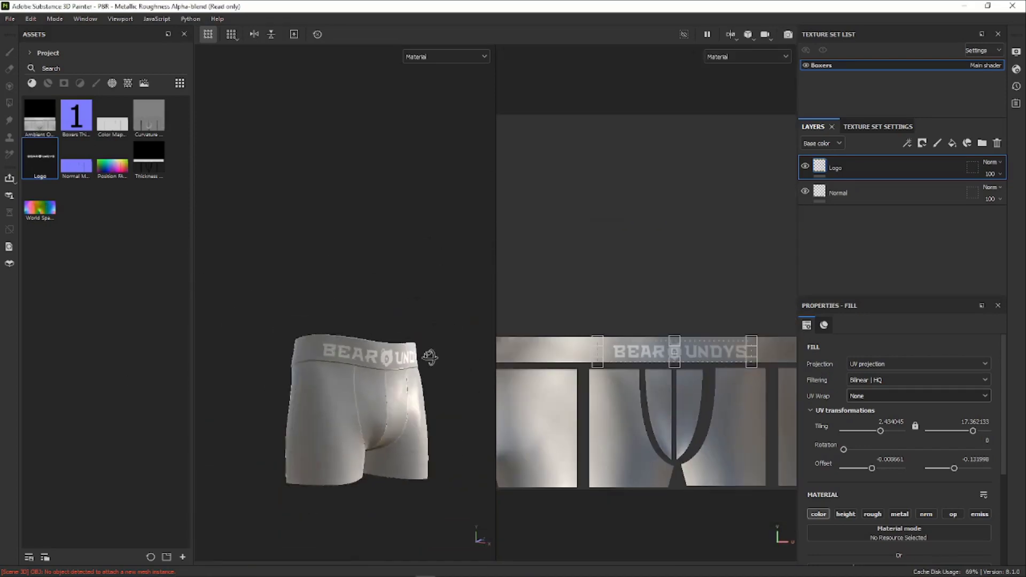
left_click_drag(407, 390, 320, 388, "alt")
scroll(748, 367, "up", 2)
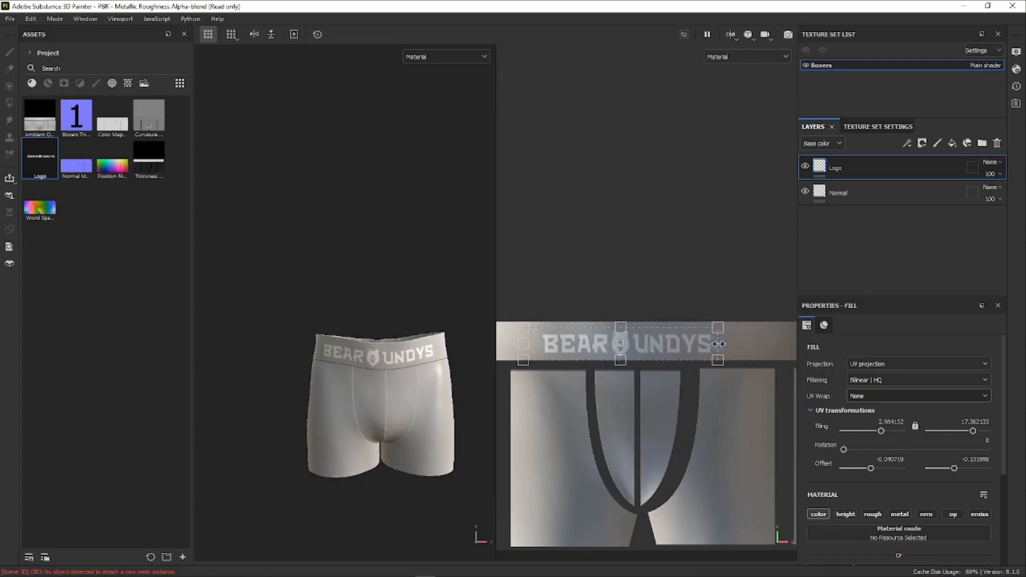
scroll(718, 344, "up", 2)
left_click_drag(718, 345, 690, 346)
scroll(443, 356, "up", 5)
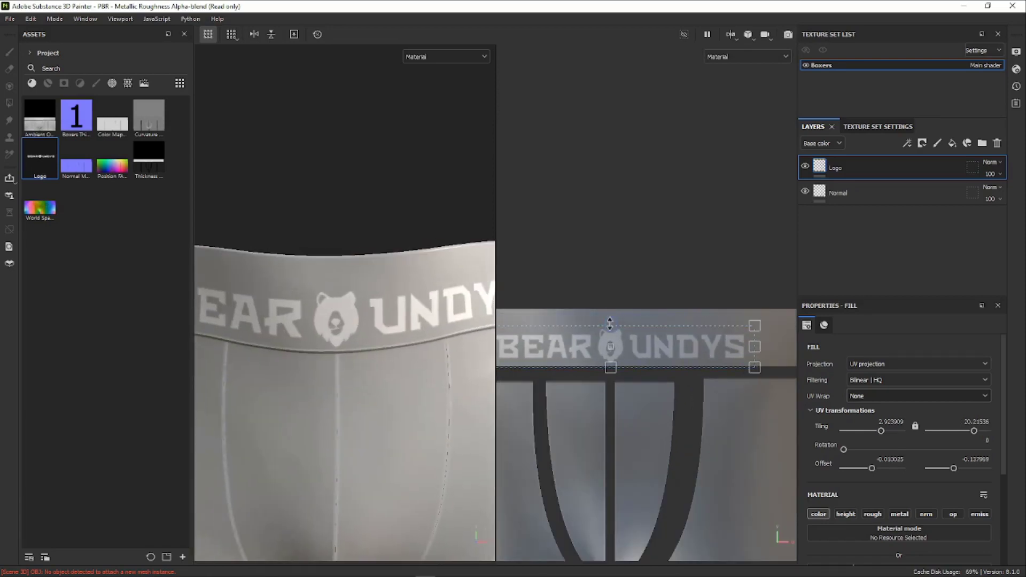
mouse_move(610, 328)
left_mouse_down()
mouse_move(643, 337)
mouse_move(408, 261)
left_mouse_up()
scroll(422, 331, "down", 2)
scroll(422, 331, "down", 2)
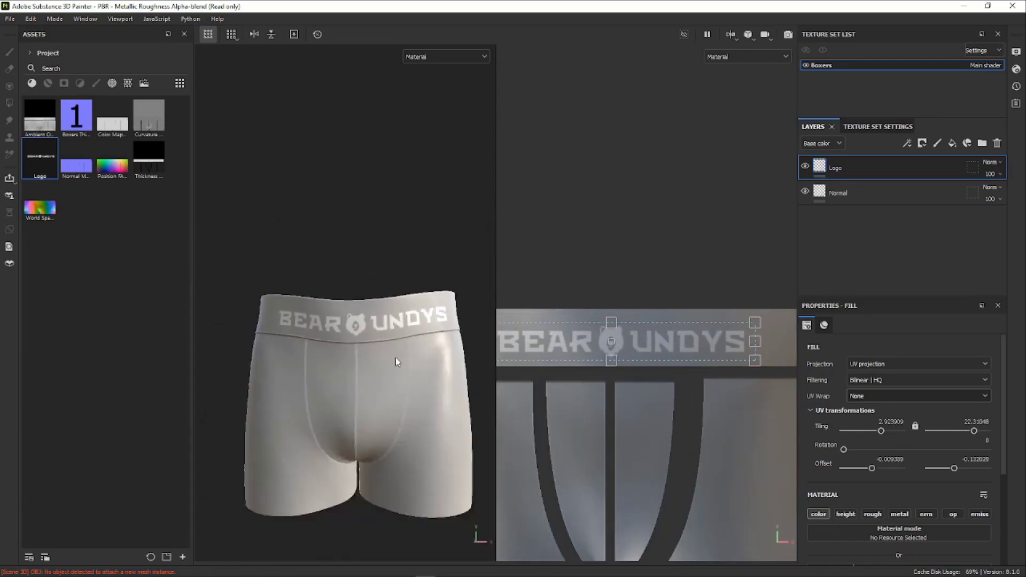
left_click_drag(396, 360, 429, 348, "alt")
left_click(32, 82)
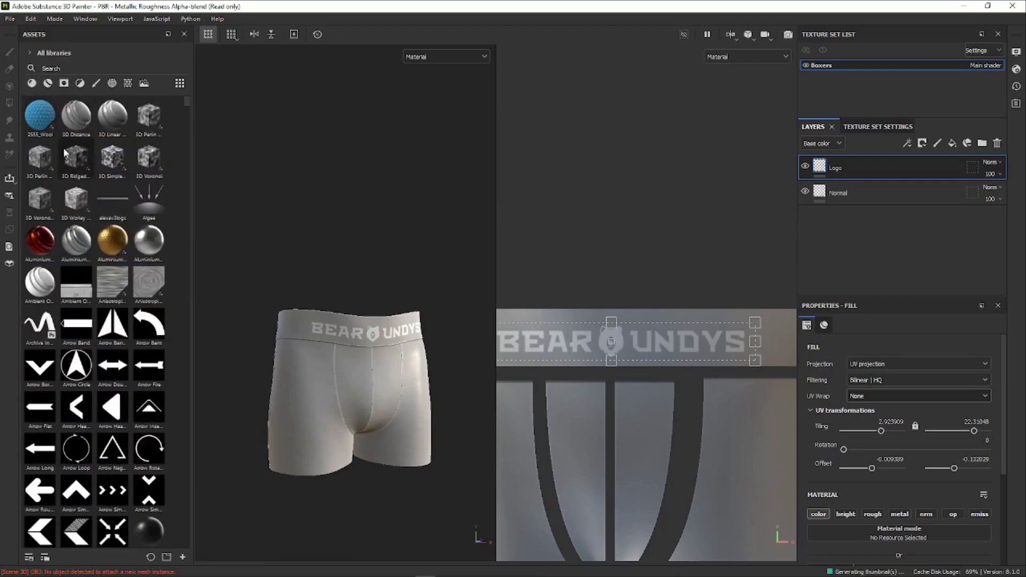
Apply the Cotton material to the boxers with Tiling set to 10.
scroll(119, 320, "down", 15)
scroll(119, 320, "up", 15)
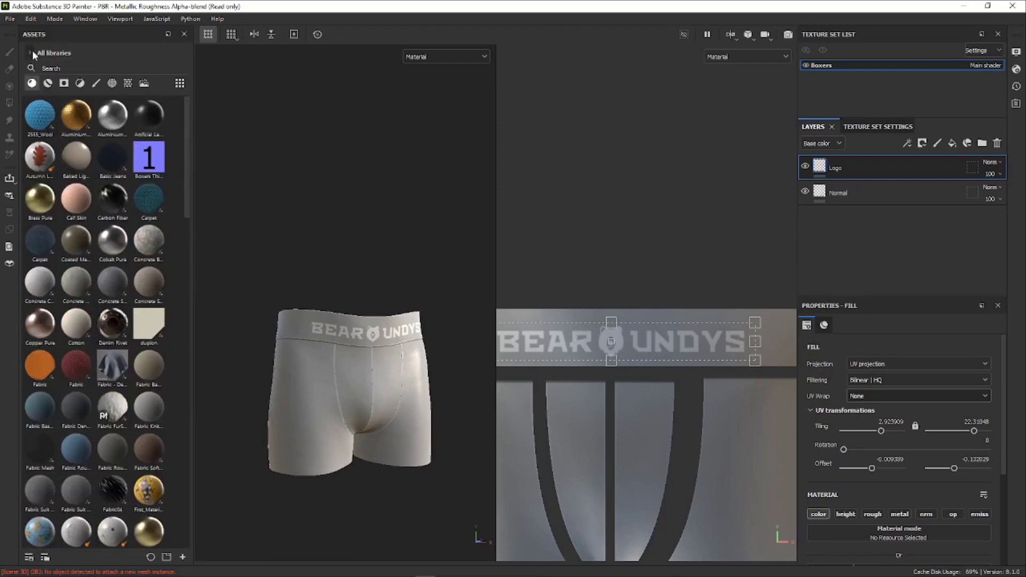
left_click_drag(76, 323, 882, 216)
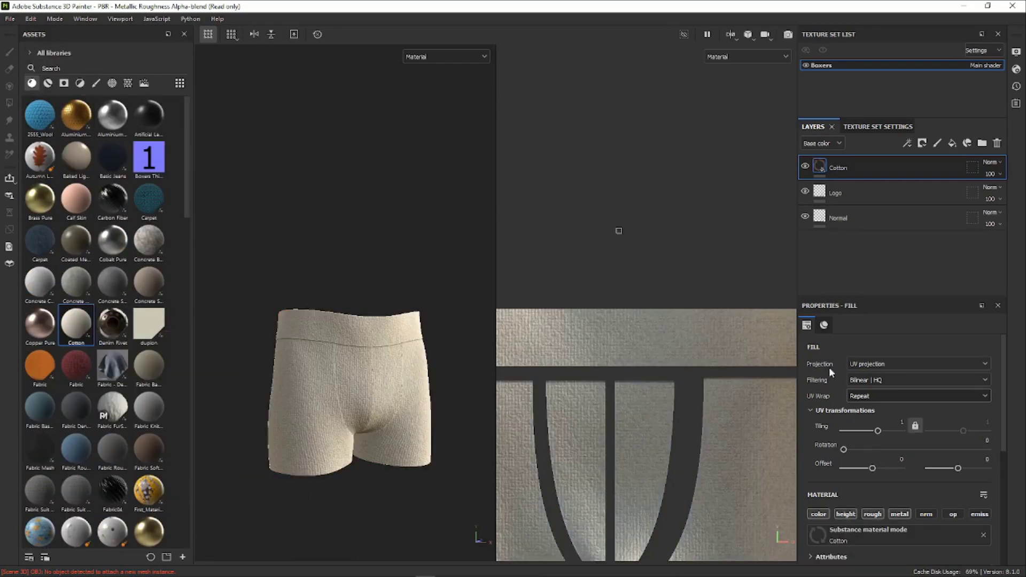
type("0")
key("Return")
scroll(352, 409, "up", 5)
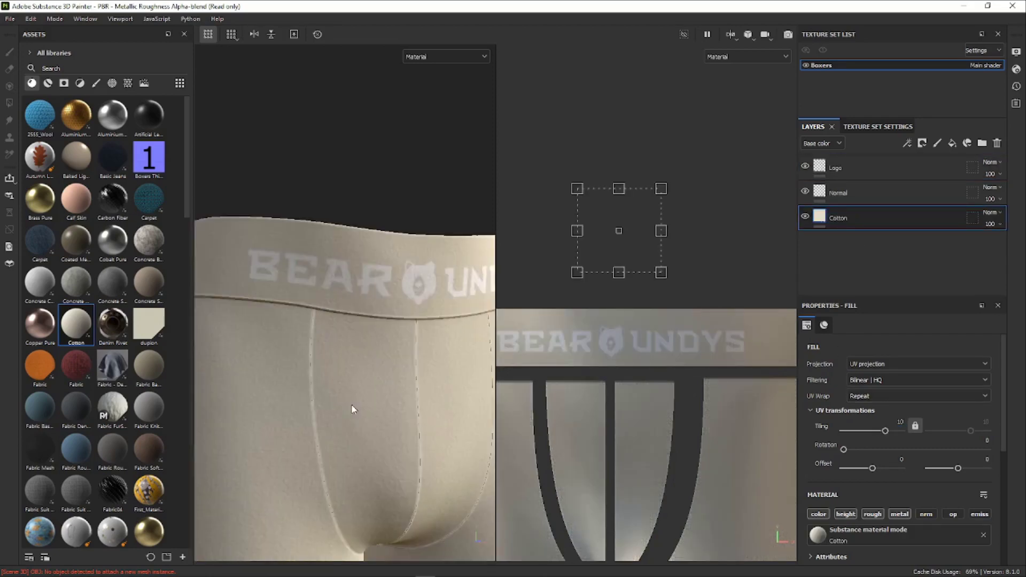
scroll(742, 424, "down", 4)
scroll(883, 481, "down", 5)
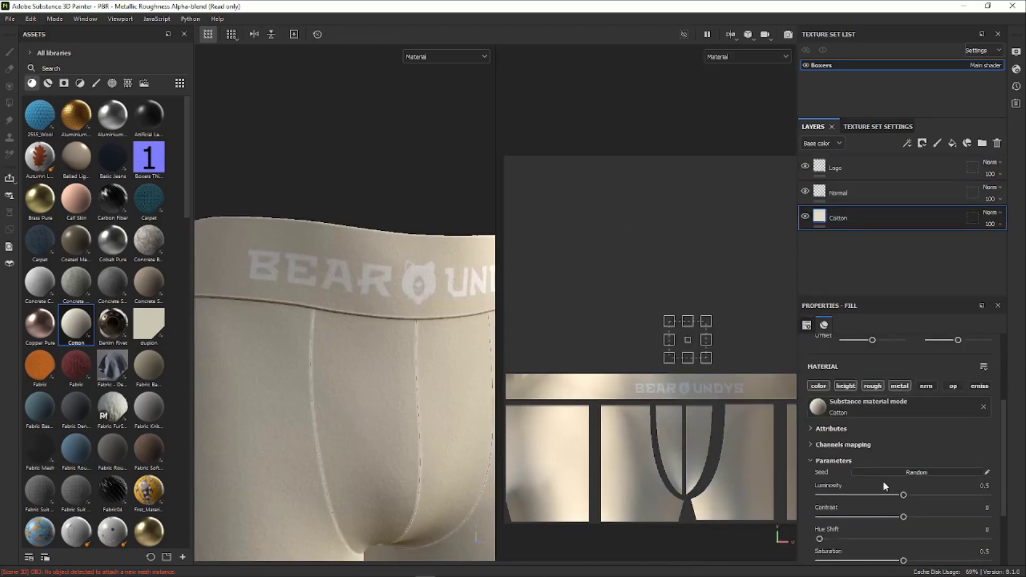
Set the Cotton layer's Fabric Color to black.
left_click(877, 521)
left_click_drag(812, 448, 804, 521)
scroll(434, 236, "down", 3)
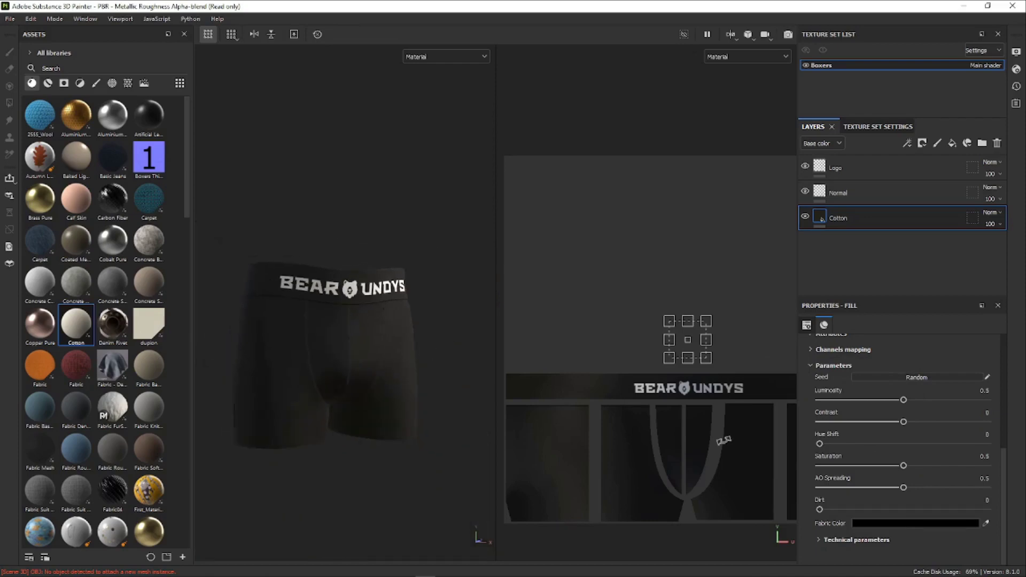
scroll(648, 389, "up", 3)
scroll(700, 427, "down", 2)
scroll(903, 422, "up", 5)
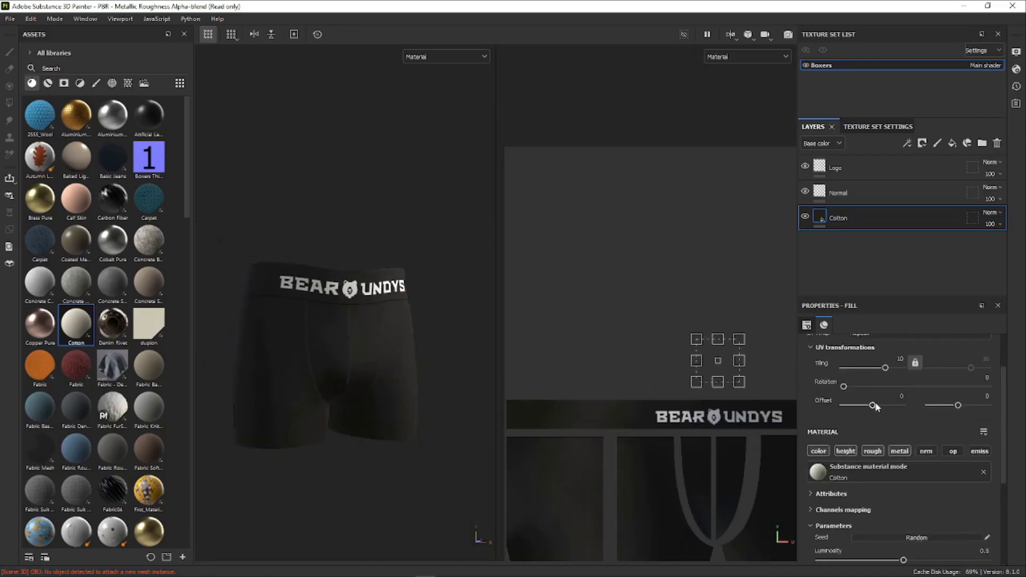
scroll(881, 406, "down", 2)
Add a black mask to the Cotton layer and polygon-fill the waistband to reveal it.
left_click(922, 143)
left_click(943, 171)
left_click(8, 106)
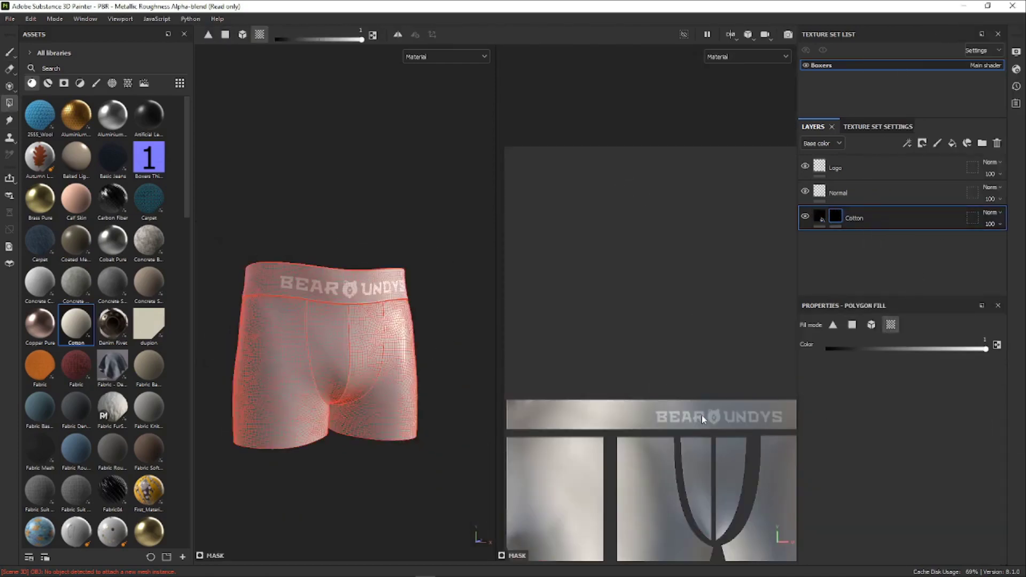
left_click(820, 217)
scroll(321, 310, "up", 5)
scroll(377, 367, "up", 3)
scroll(377, 367, "down", 8)
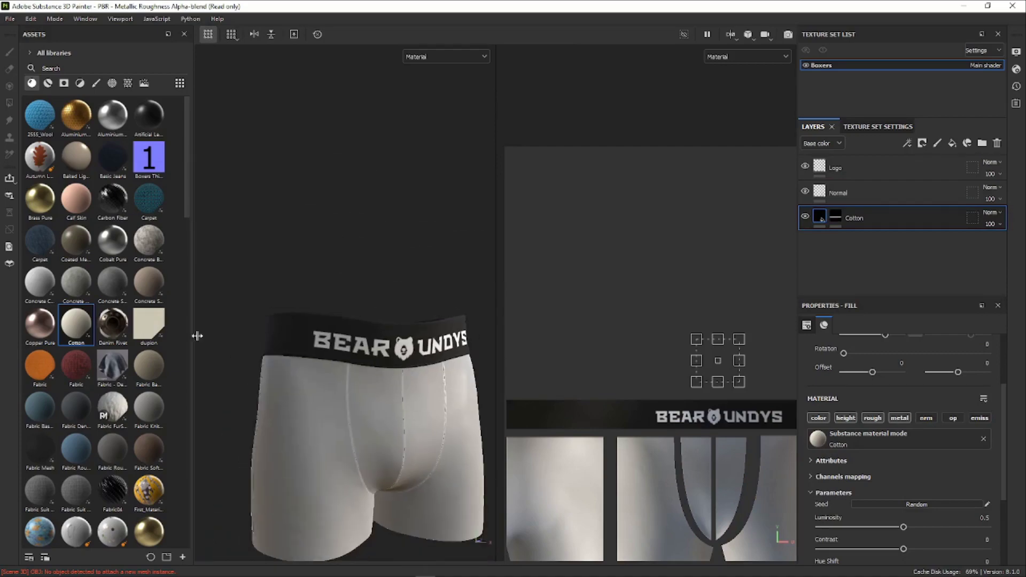
Apply the dupion material to the boxers at tiling 10, then delete the dupion layer.
left_click_drag(158, 325, 360, 435)
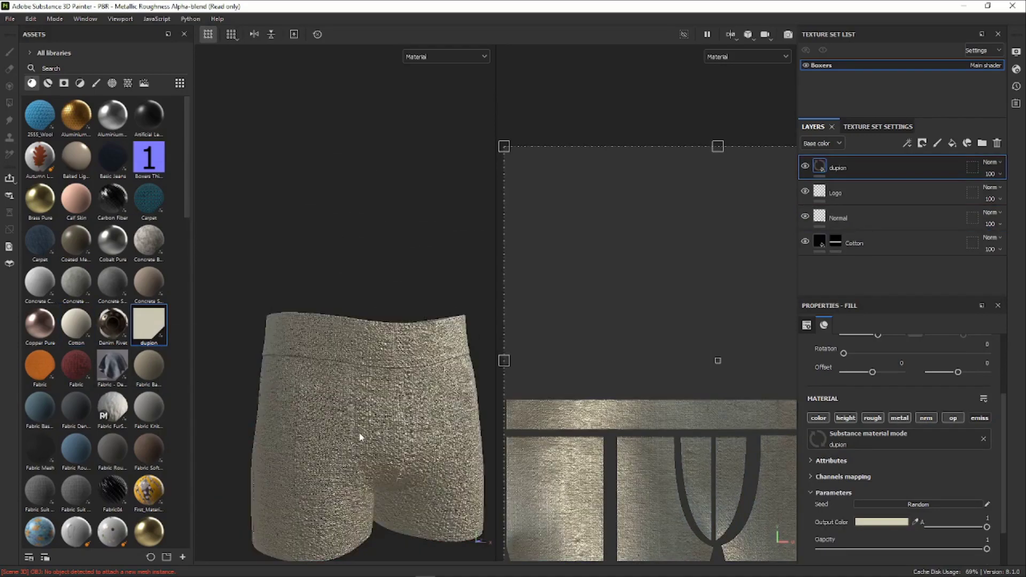
scroll(360, 435, "up", 5)
type("10")
key("Return")
scroll(437, 365, "down", 5)
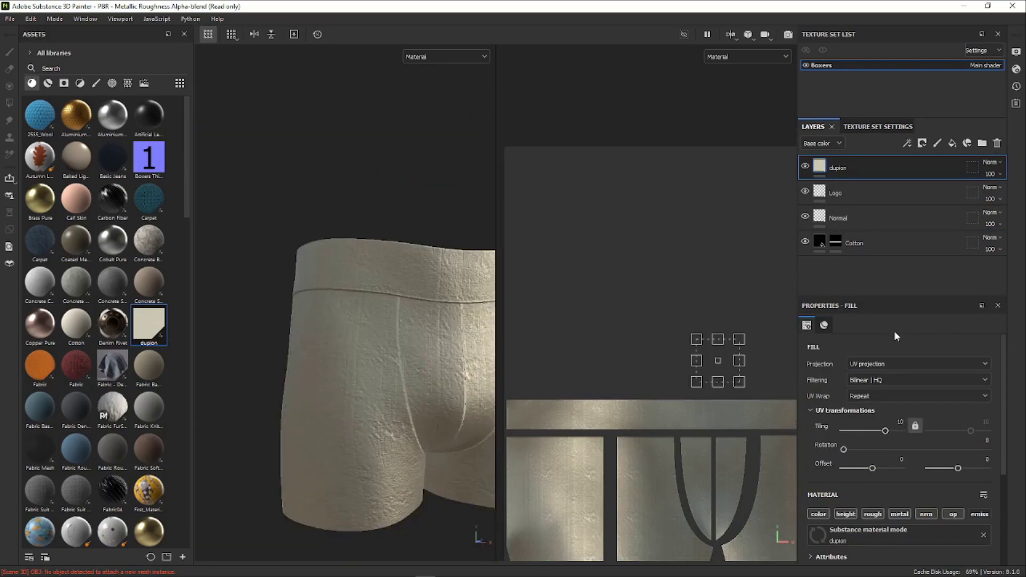
left_click(998, 143)
Apply Fabric Baseball Hat to the boxers and move its layer to the bottom of the stack.
left_click_drag(39, 409, 339, 407)
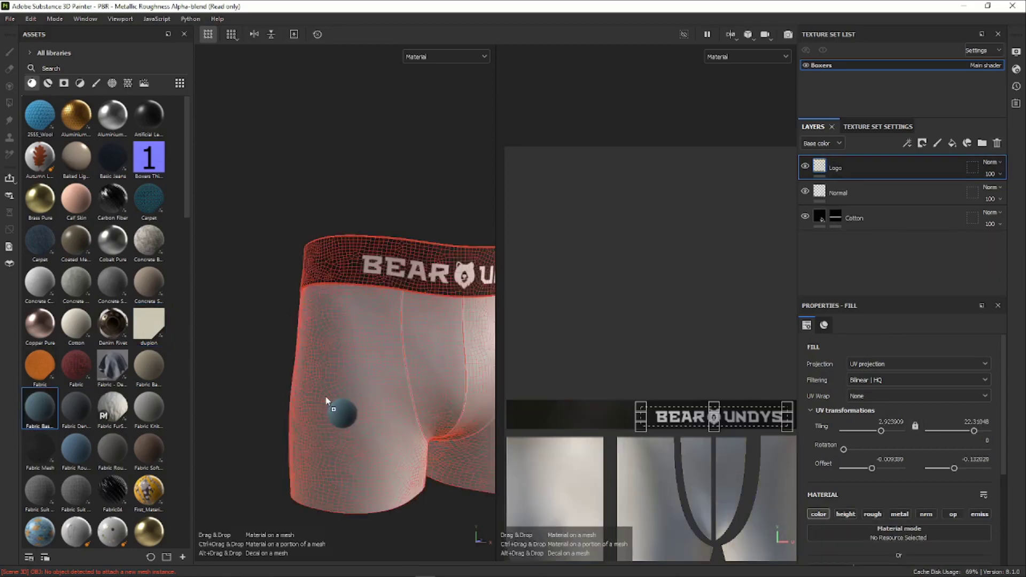
left_click_drag(856, 168, 882, 253)
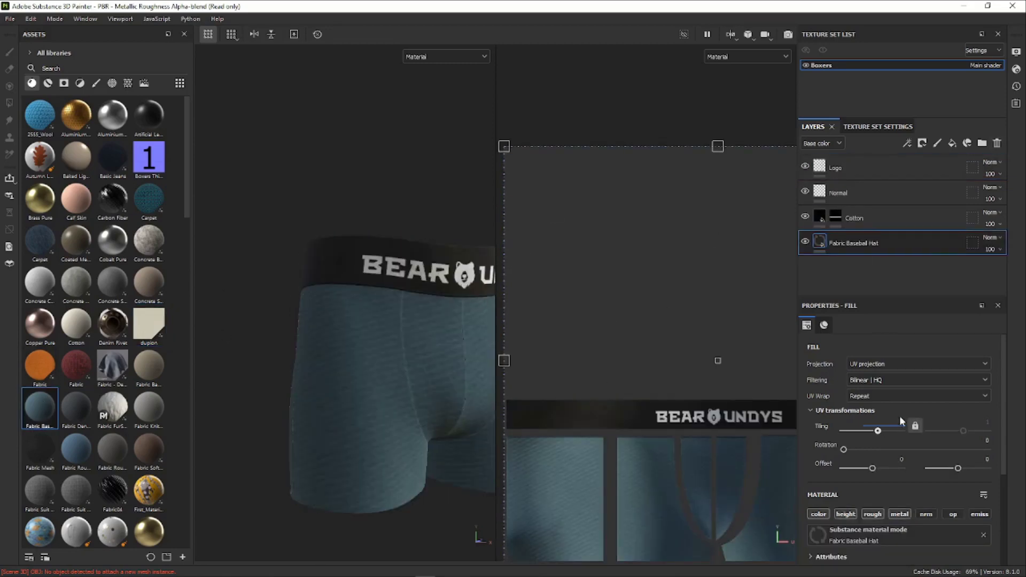
scroll(442, 360, "up", 3)
scroll(440, 389, "up", 2)
scroll(855, 449, "down", 3)
Set the Fabric Baseball Hat layer's Color to black and check the dark body in the viewport.
left_click(834, 461)
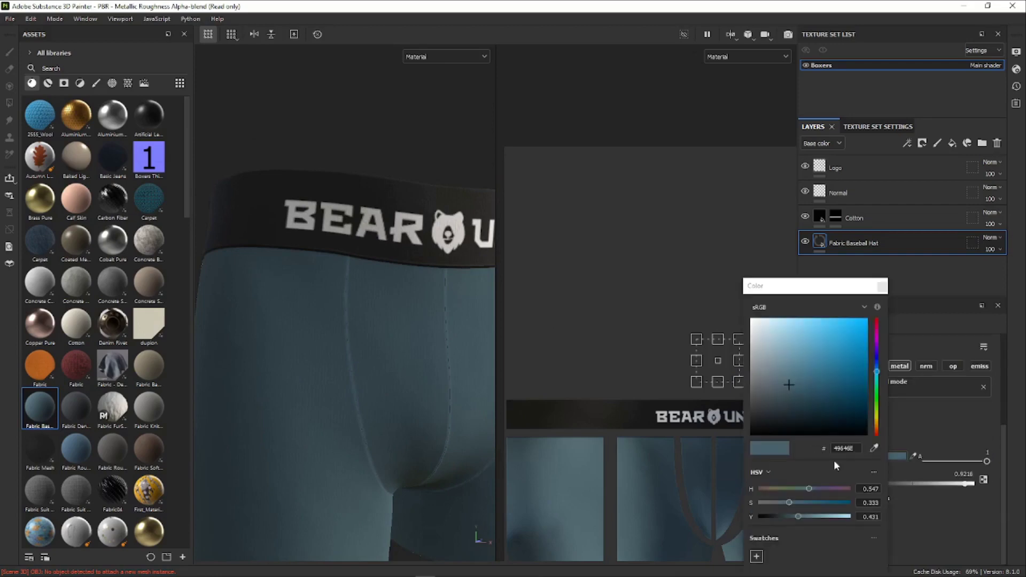
left_click_drag(791, 434, 730, 435)
scroll(350, 300, "down", 5)
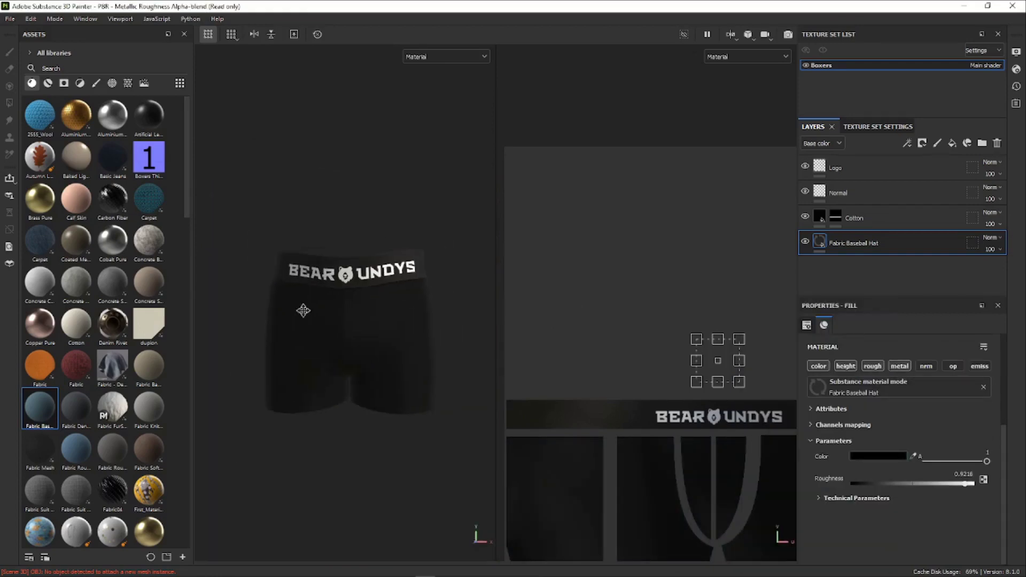
scroll(889, 473, "up", 3)
scroll(889, 472, "up", 2)
mouse_move(403, 314)
left_mouse_down("alt")
mouse_move(464, 307)
mouse_move(367, 321)
mouse_move(378, 350)
left_mouse_up("alt")
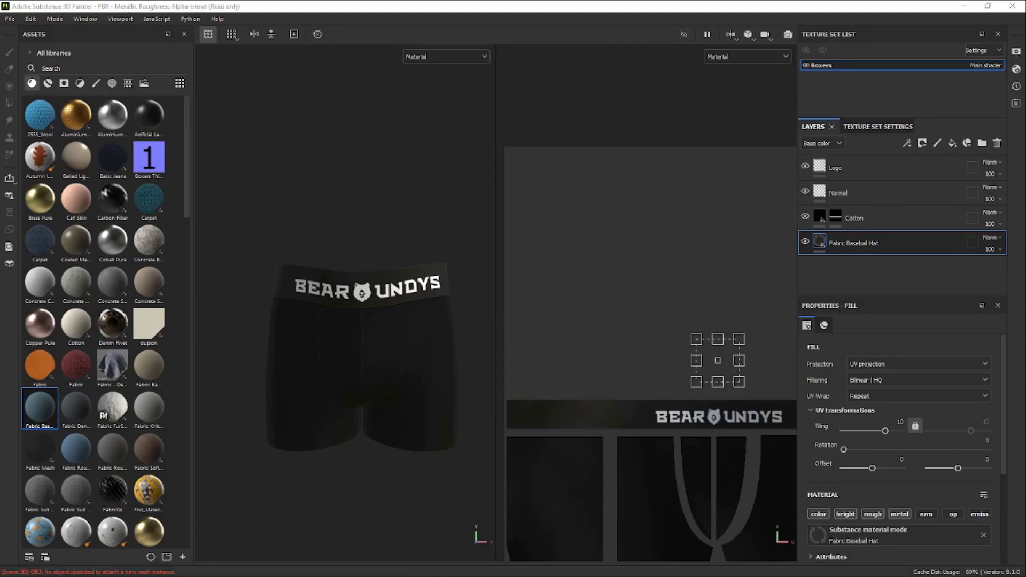